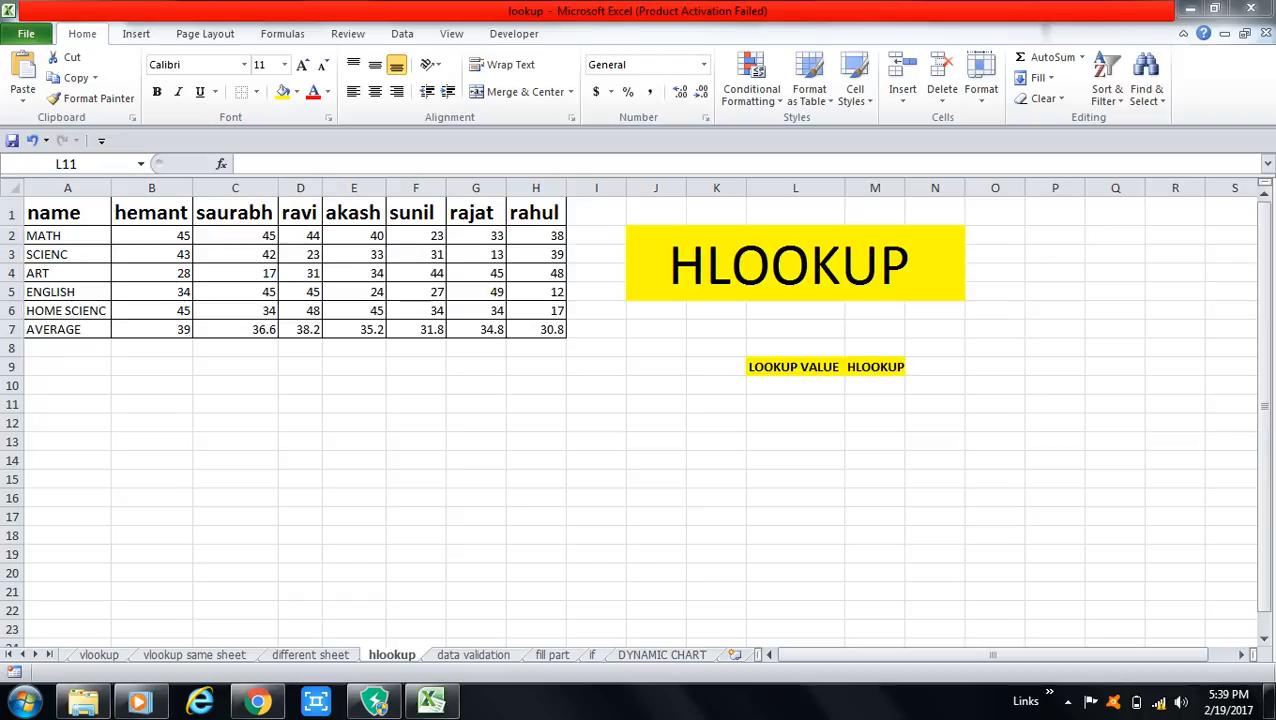
Step: Enter the student name from header cell B1 as the lookup value in cell L10
left_click(795, 404)
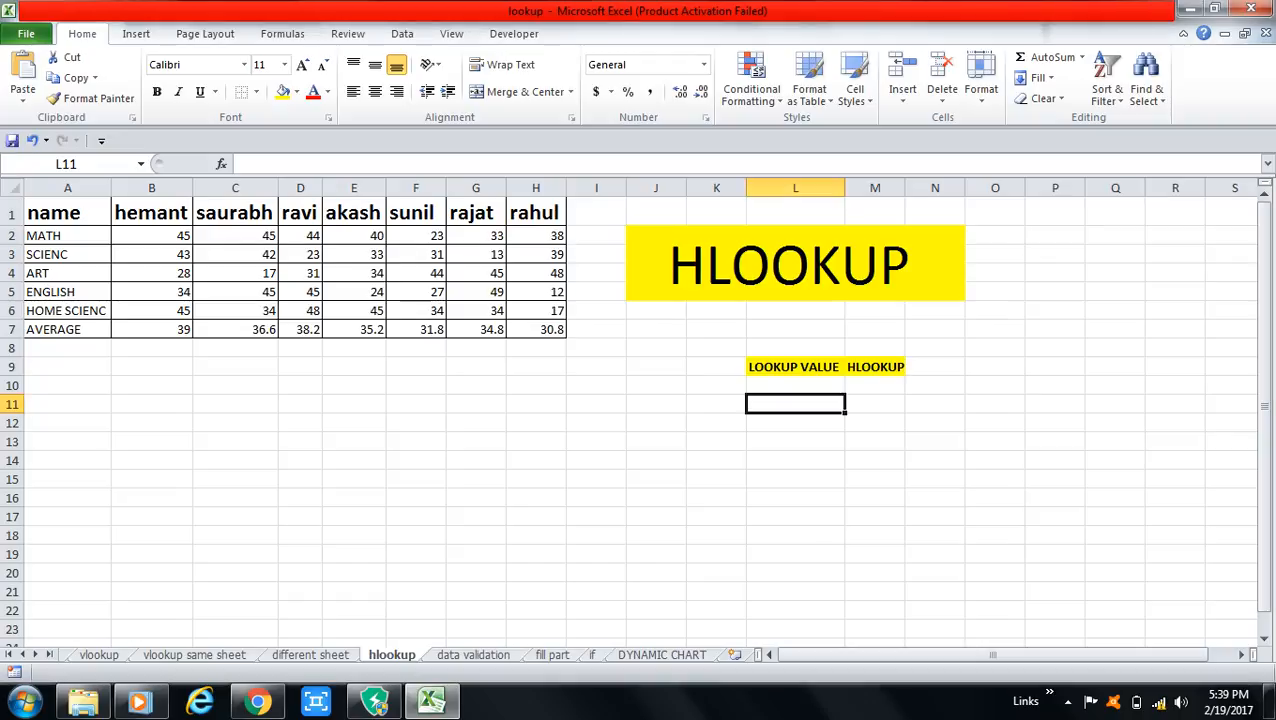
left_click(795, 386)
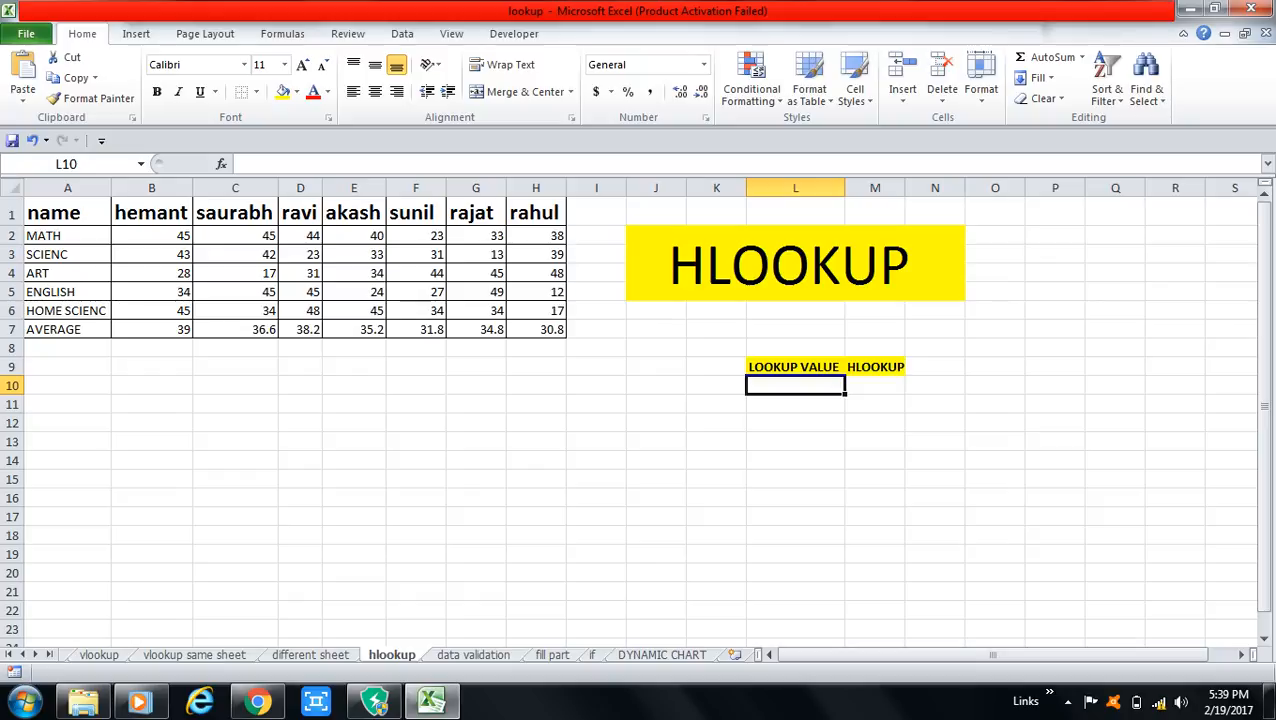
type("HEM")
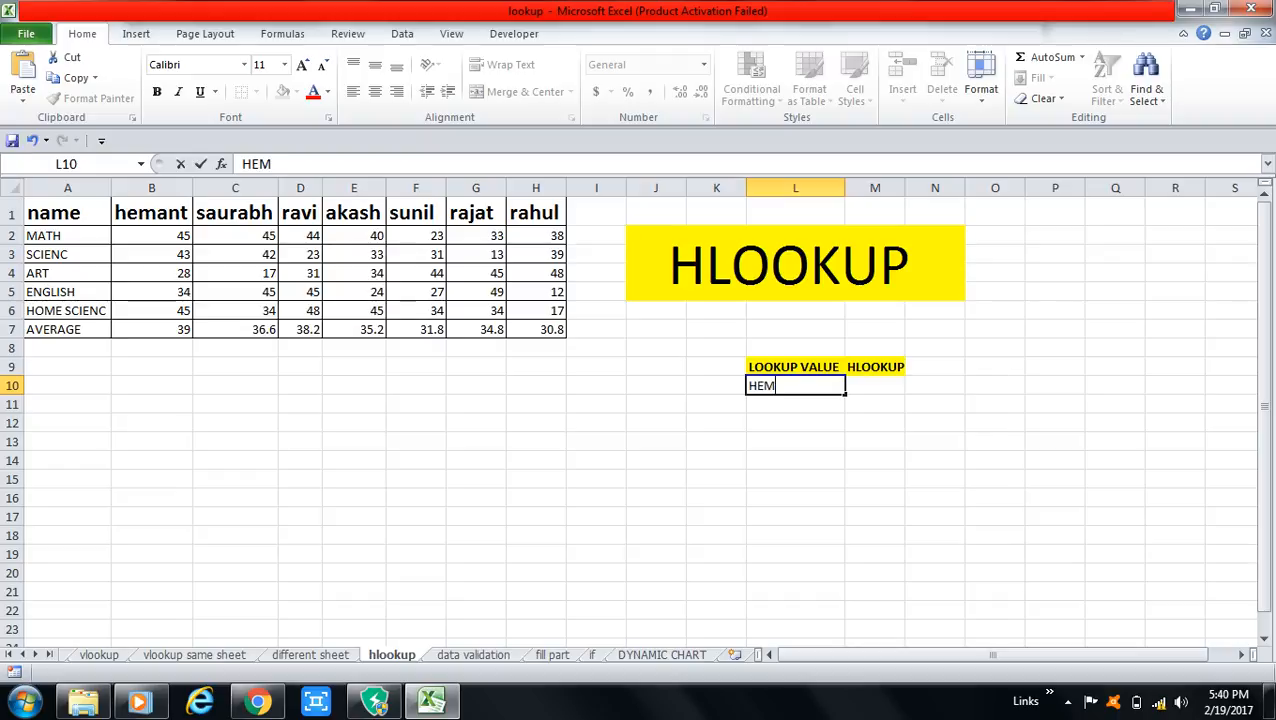
type("ANT")
key("Tab")
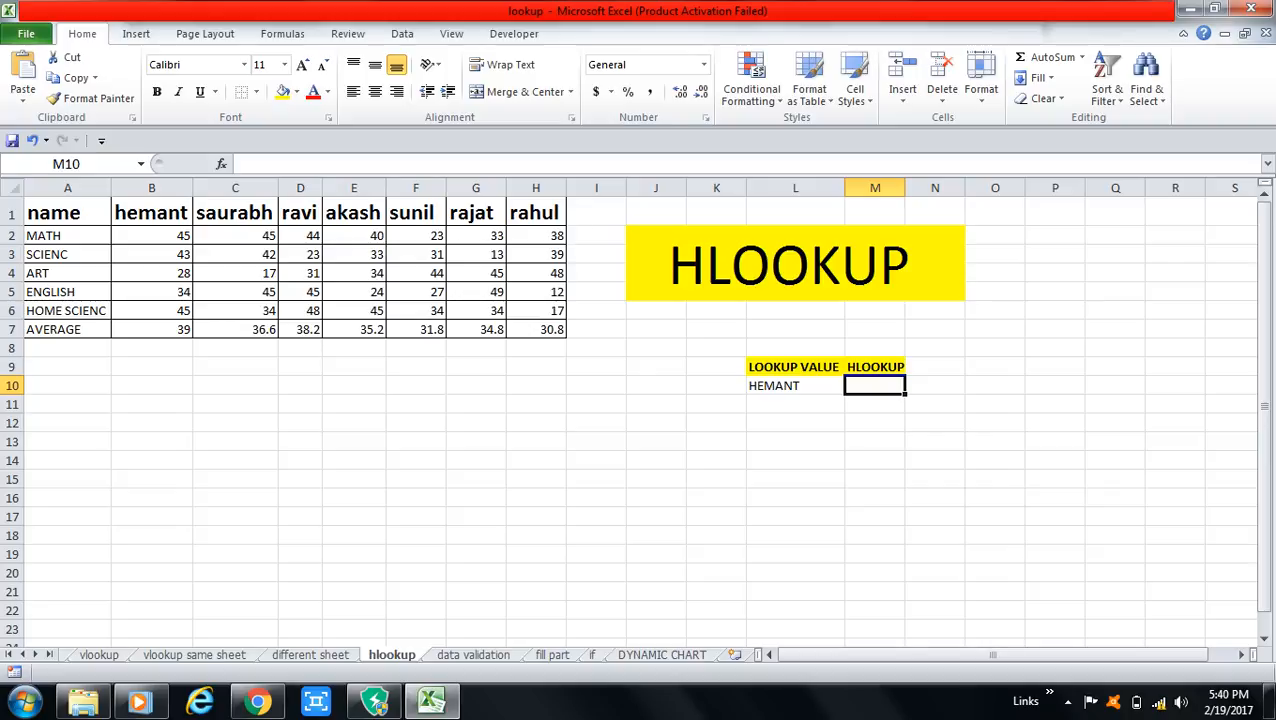
Step: Enter the formula =HLOOKUP(L10,A1:H7,3,0) in cell M10 to return the SCIENC mark with an exact match
type("=")
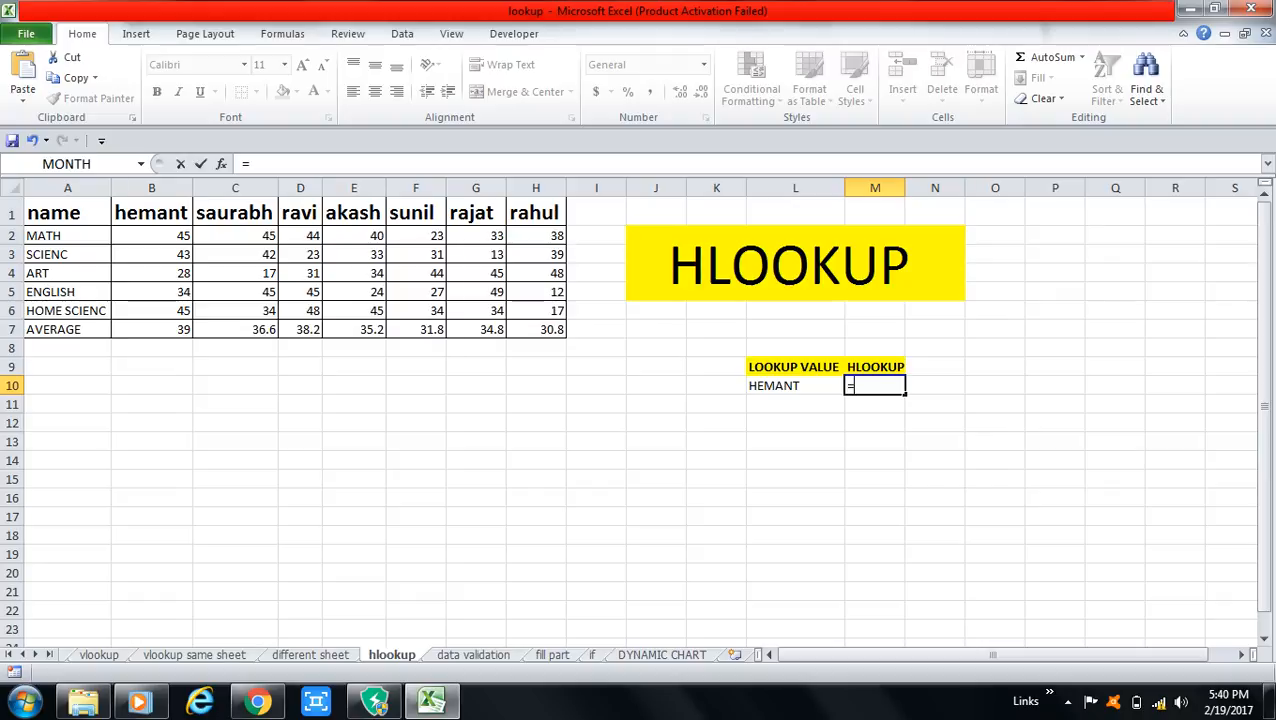
type("HLOO")
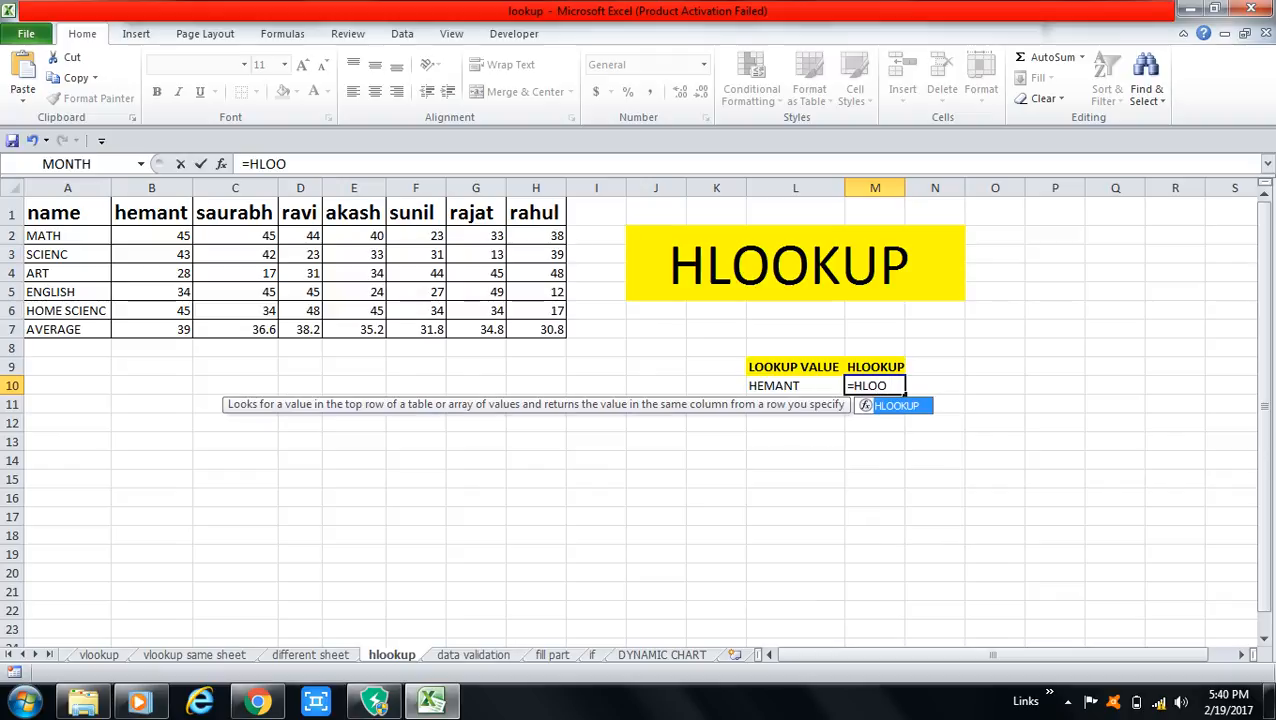
key("Tab")
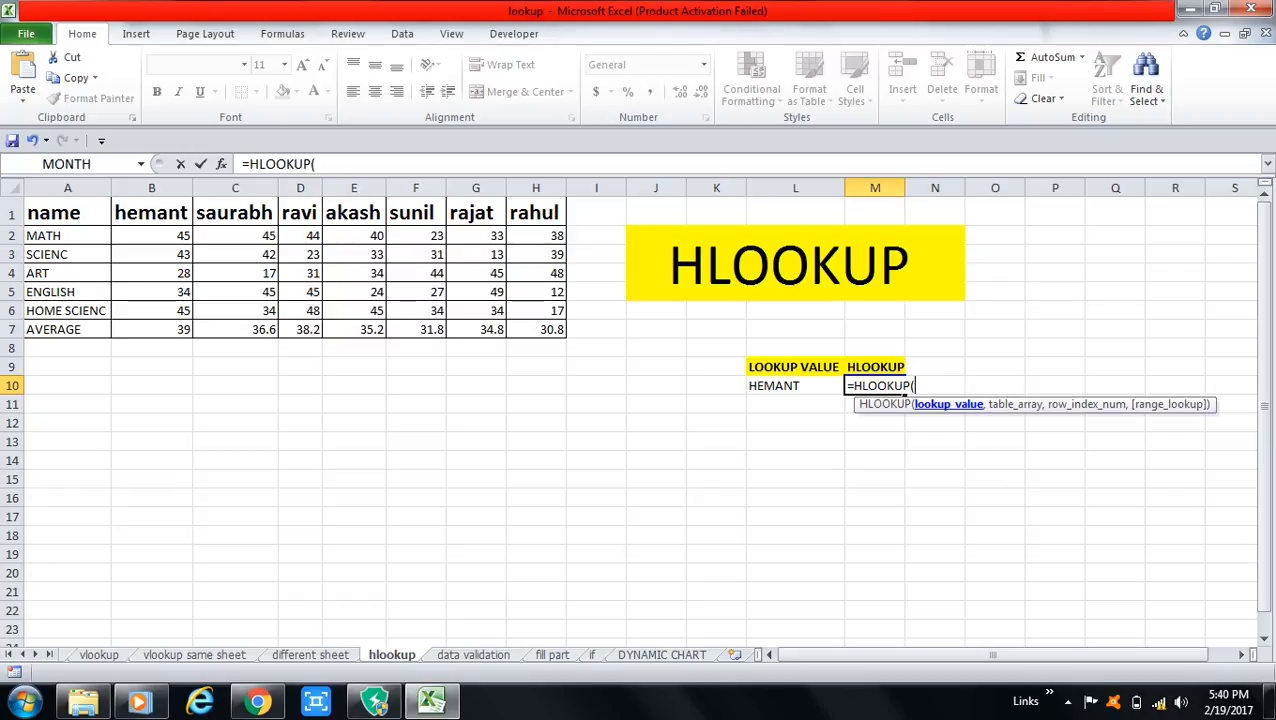
left_click(796, 386)
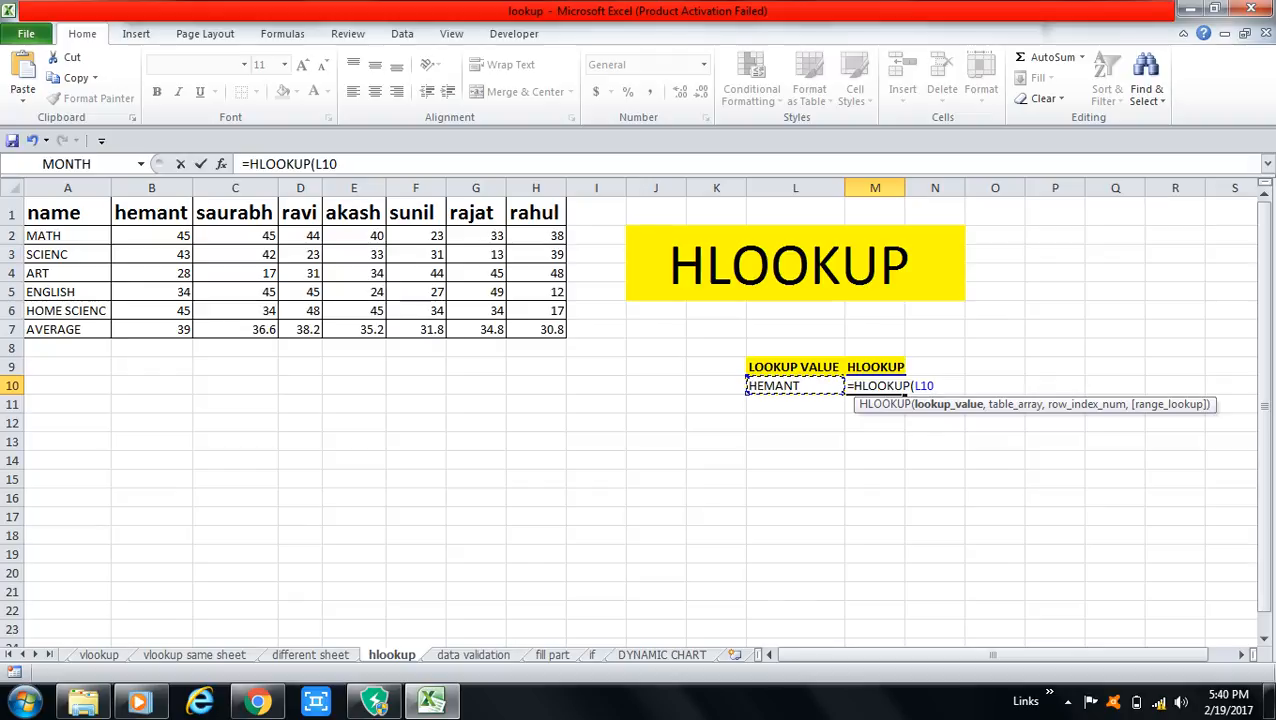
type(",")
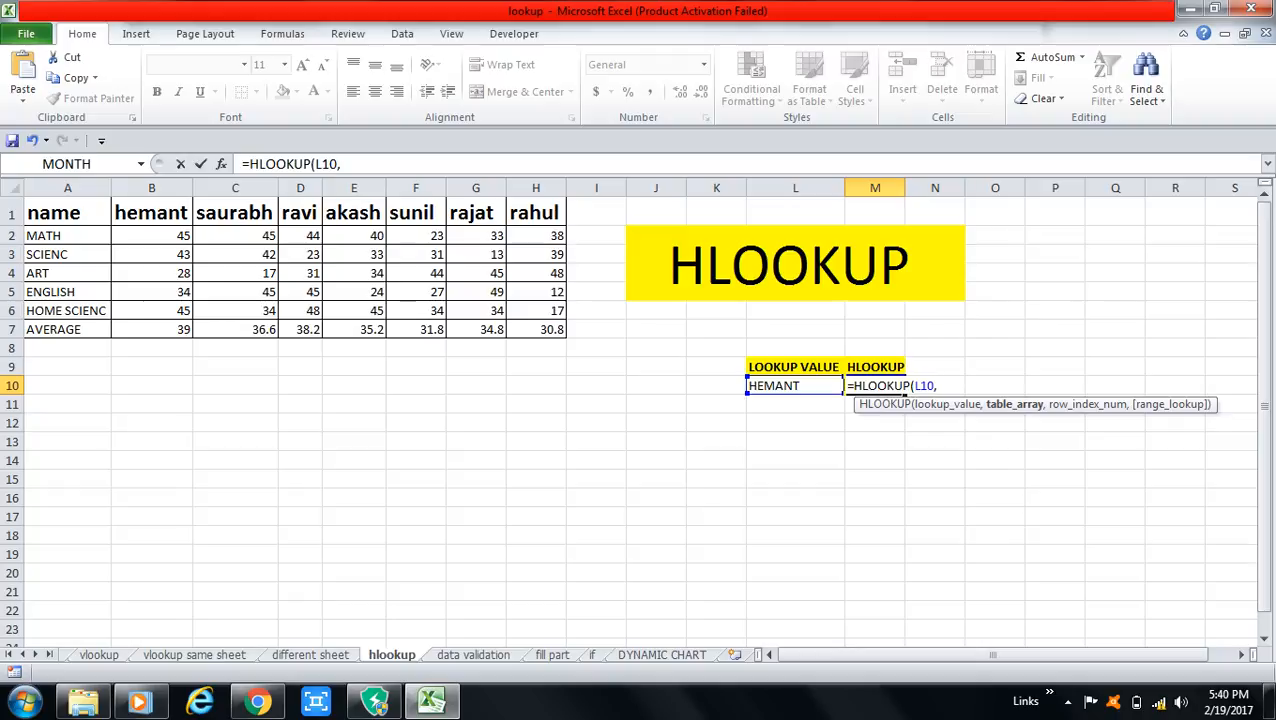
left_click_drag(45, 212, 560, 332)
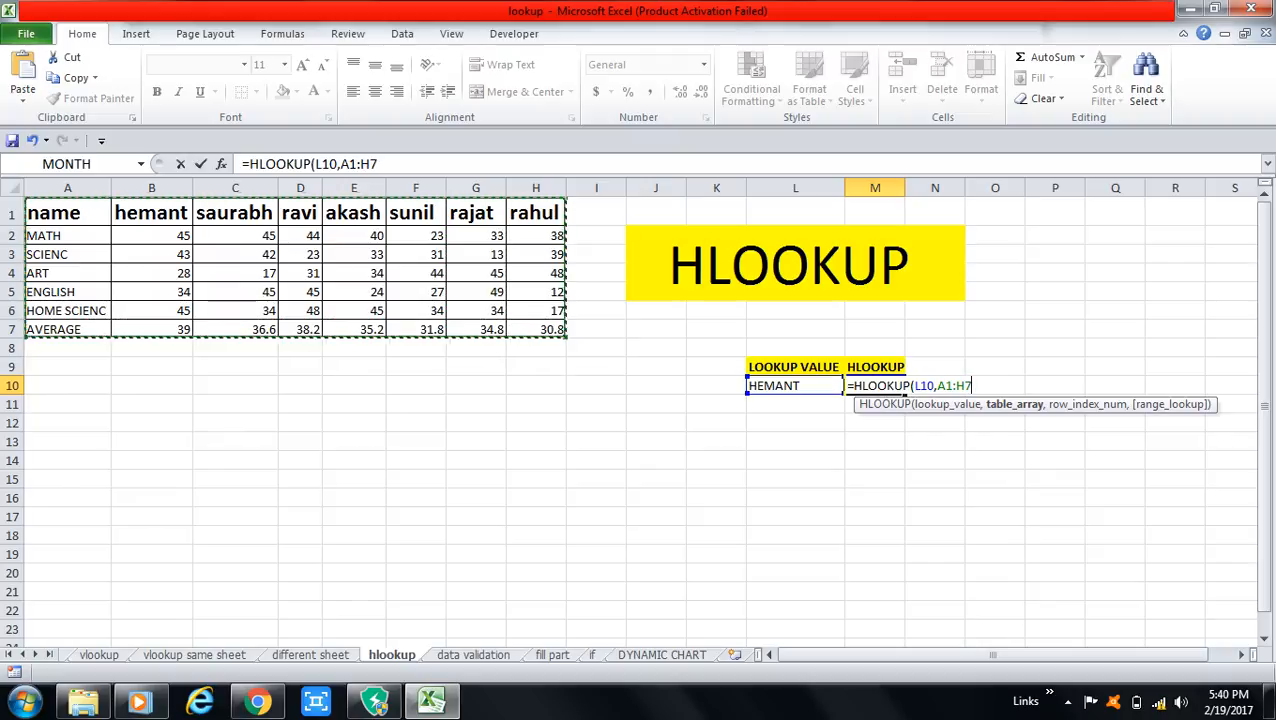
type(",")
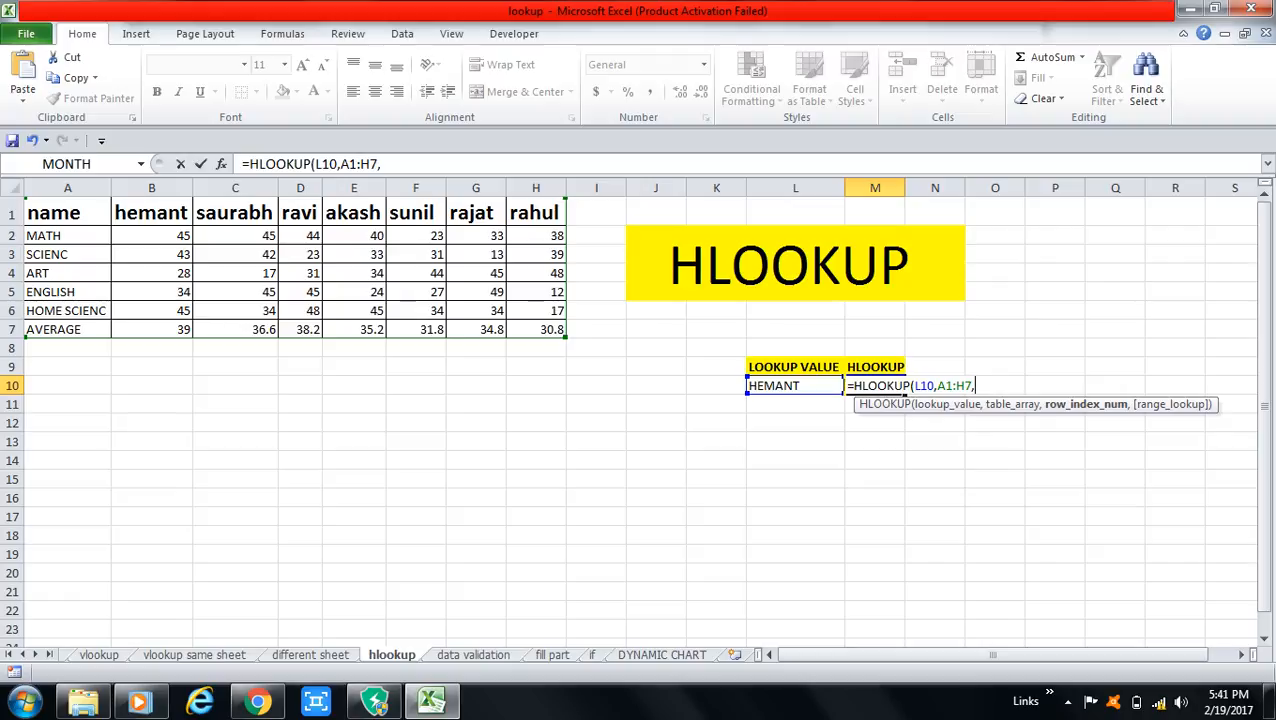
type("3,")
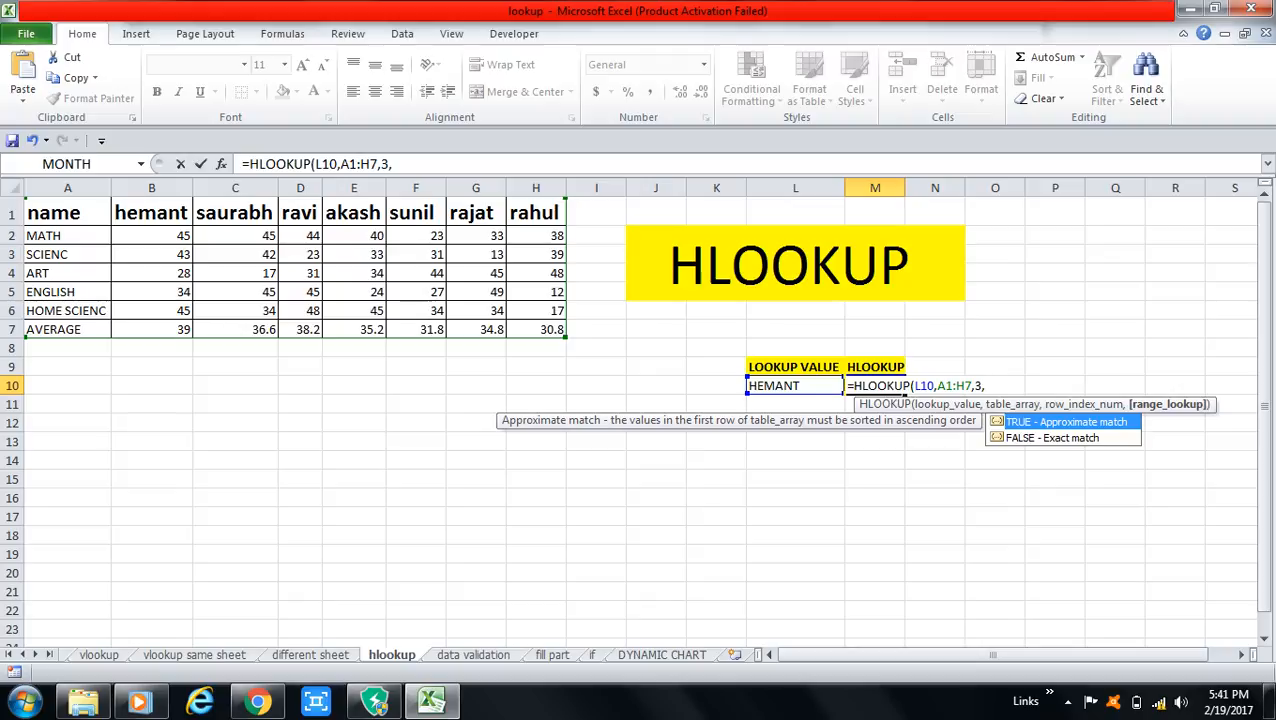
type("0")
key("Return")
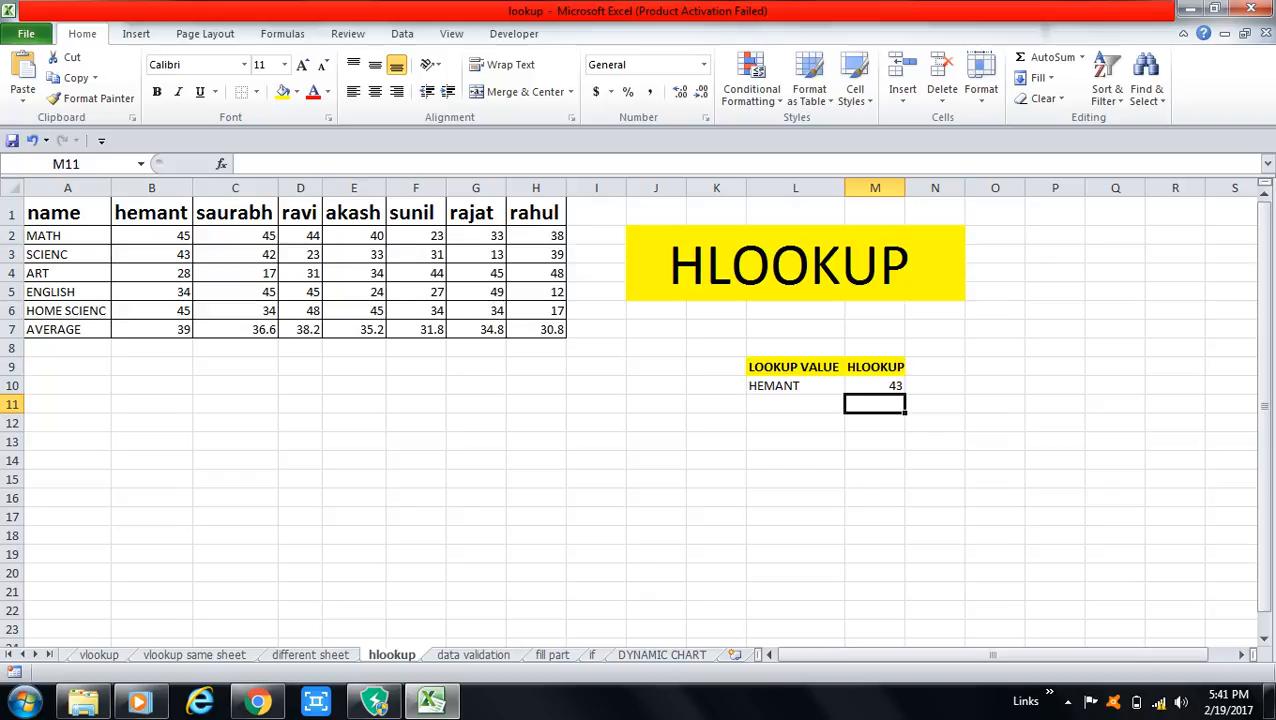
Step: Change the lookup value in L10 to the student name from D1 and check the result against the SCIENC mark in D3
left_click(795, 386)
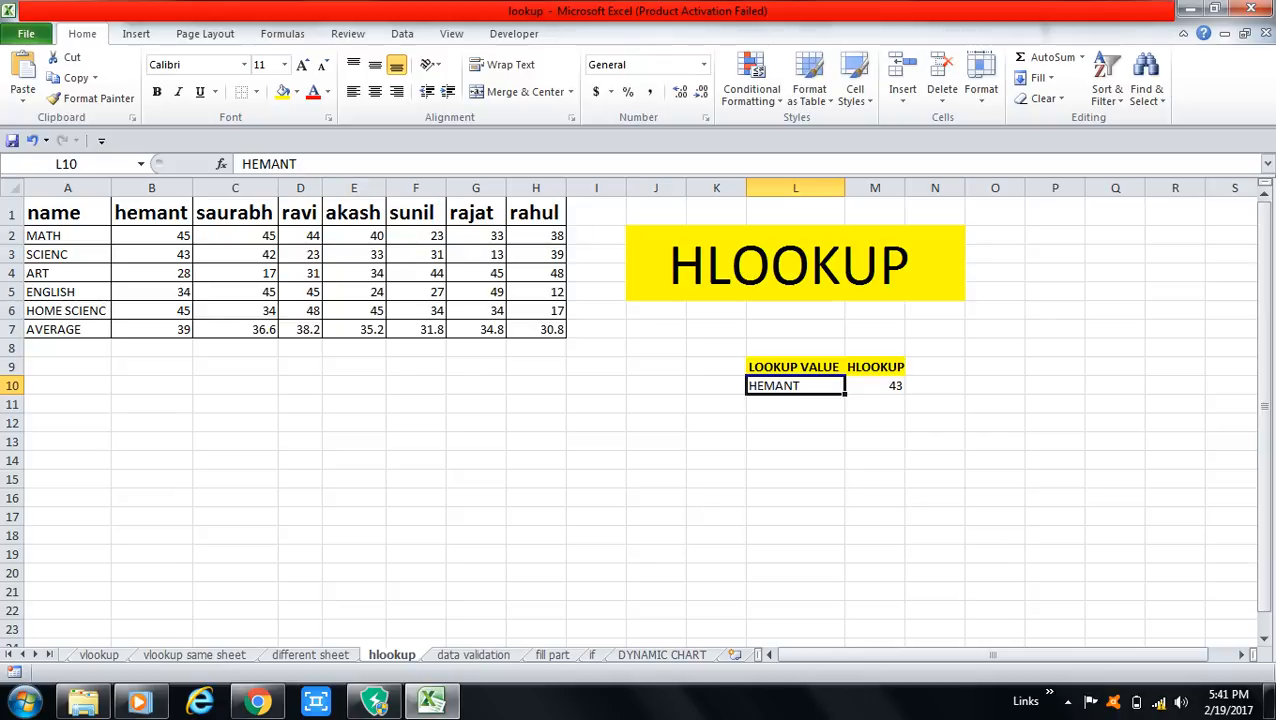
type("R")
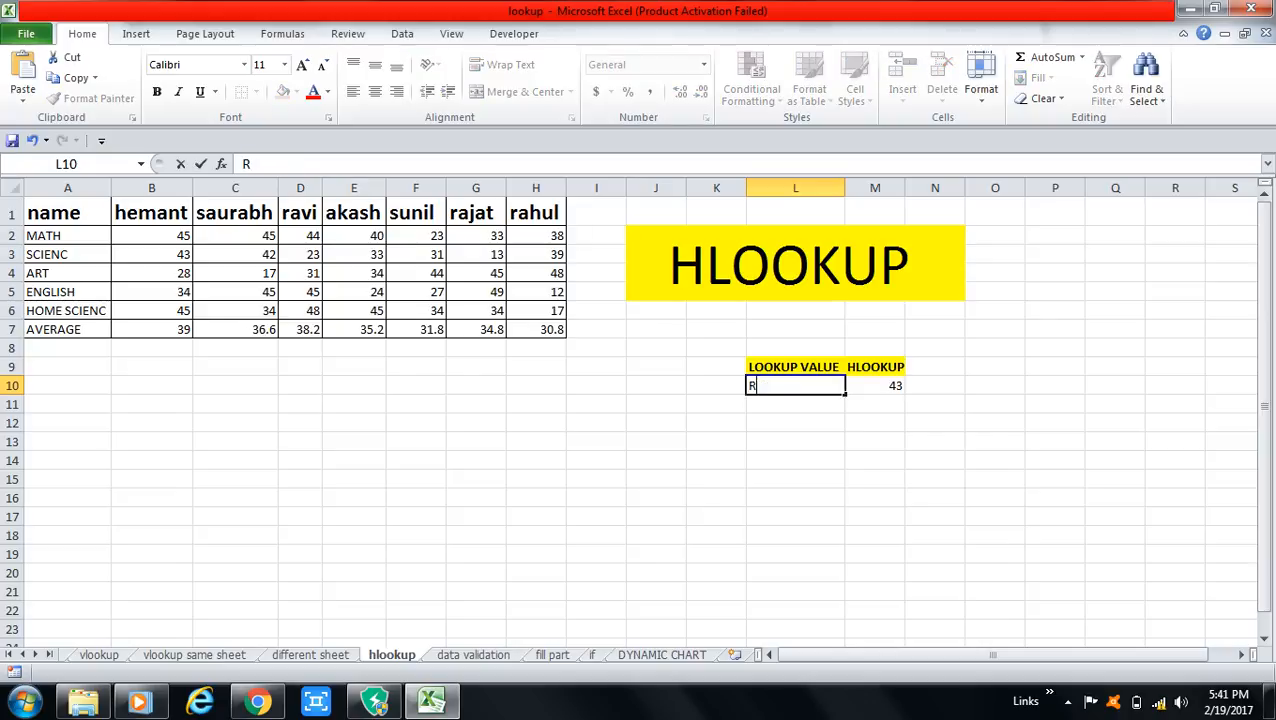
type("AVI")
key("Return")
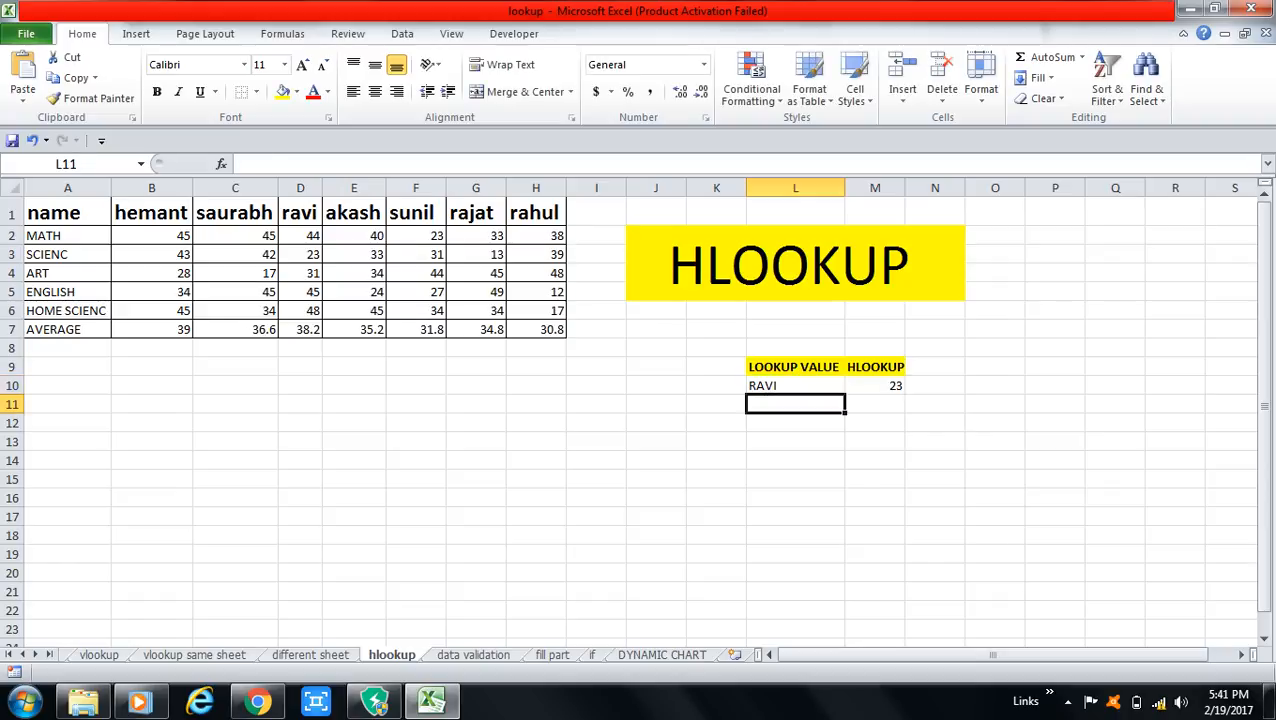
left_click(318, 256)
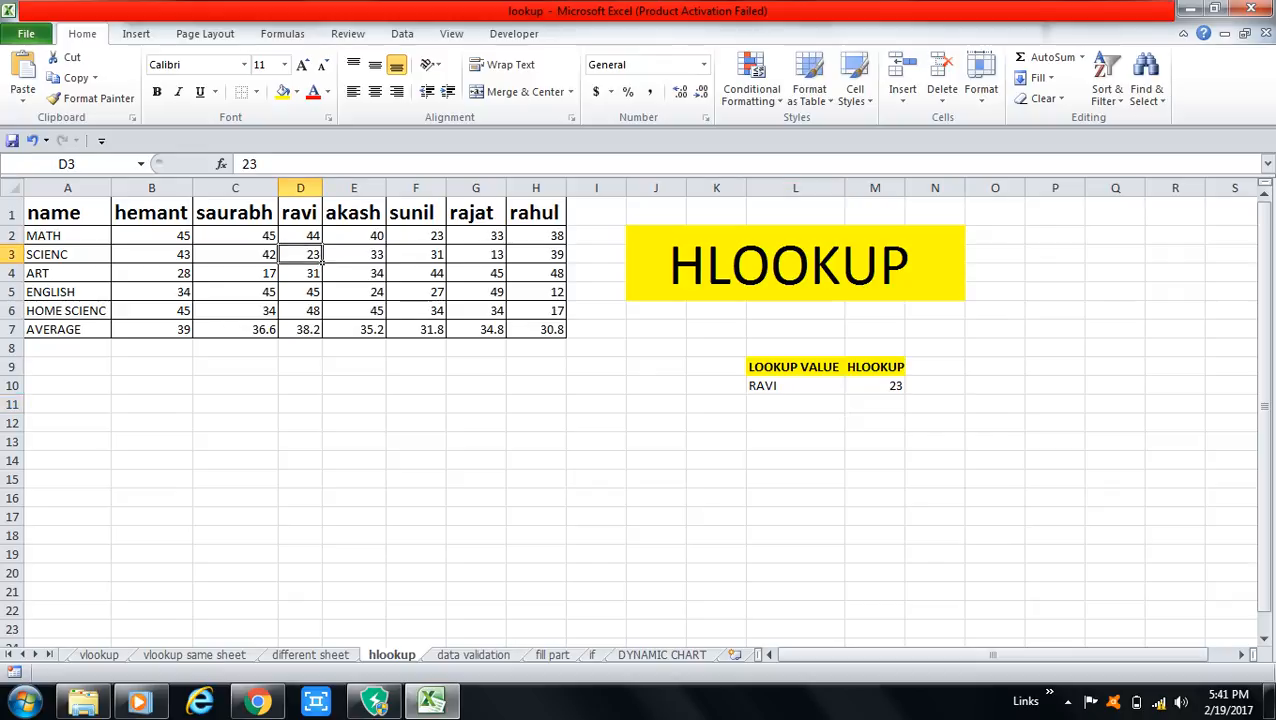
Step: Replace the lookup value in L10 with the student name from header cell H1
left_click(795, 386)
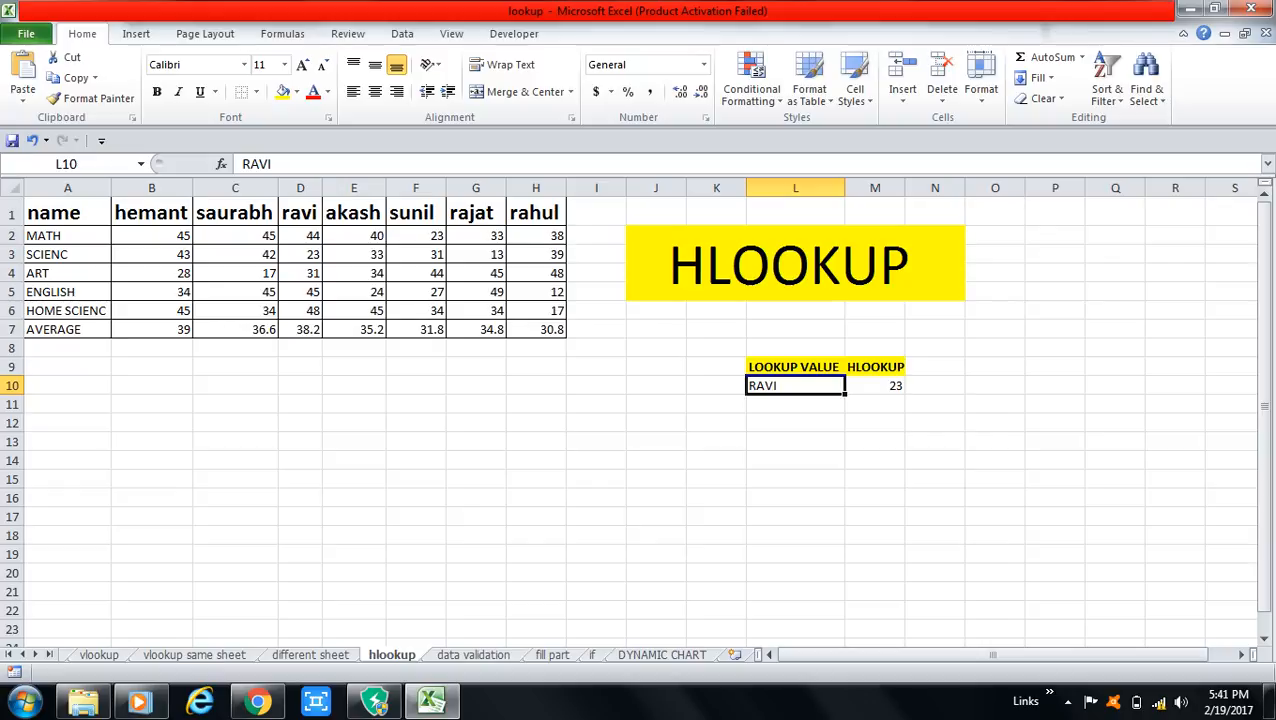
type("RAHUL")
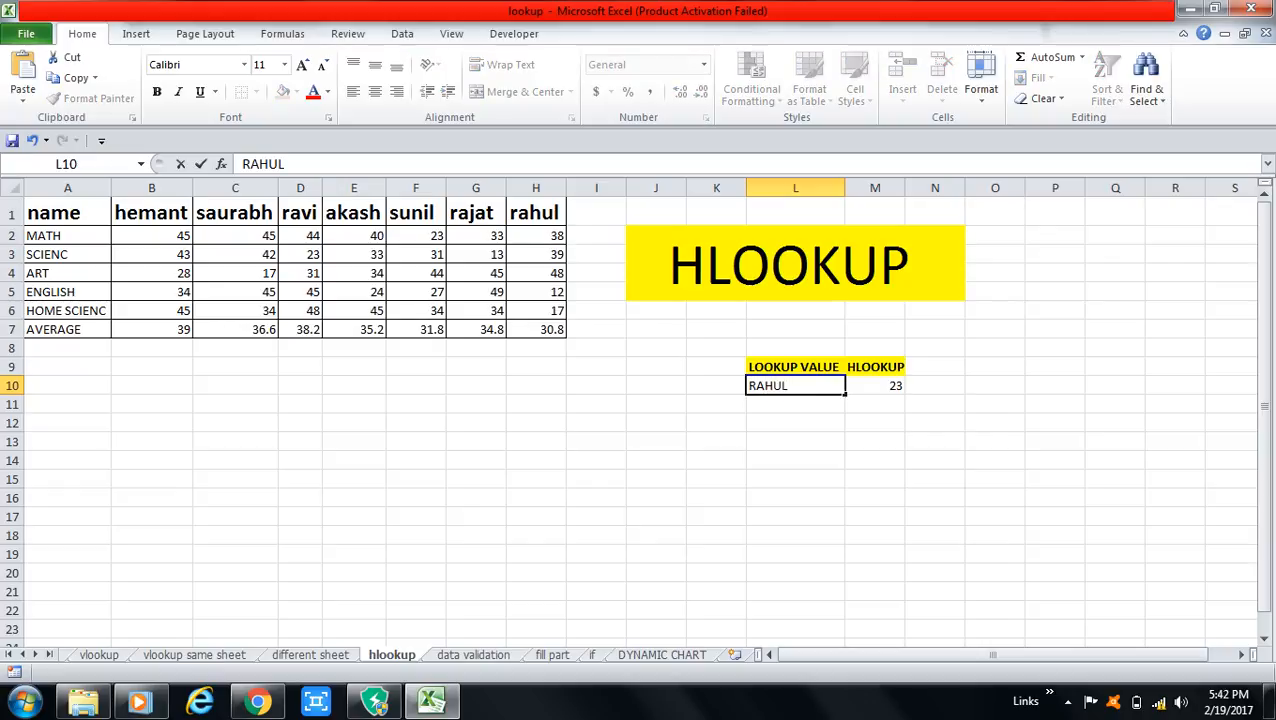
key("Return")
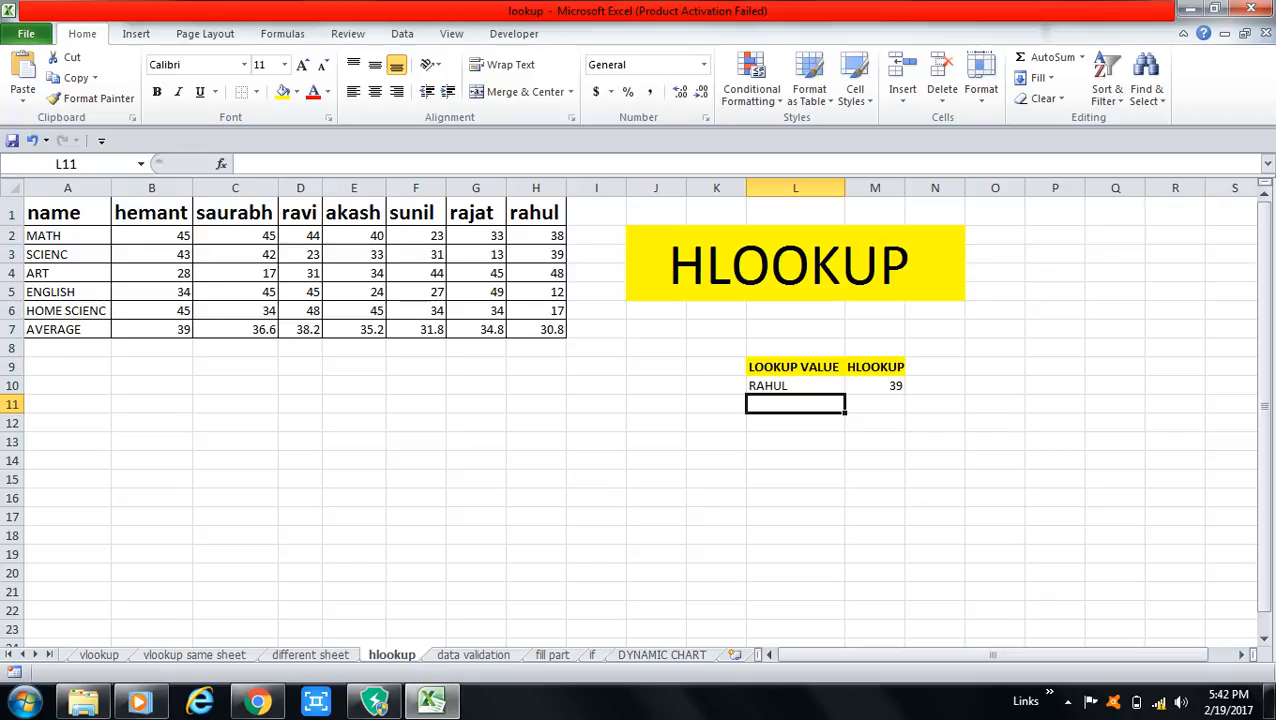
Step: Enter the formula =HLOOKUP(L10,A1:H7,2,0) in cell N10 and compare its result with the MATH mark in H2
left_click(935, 386)
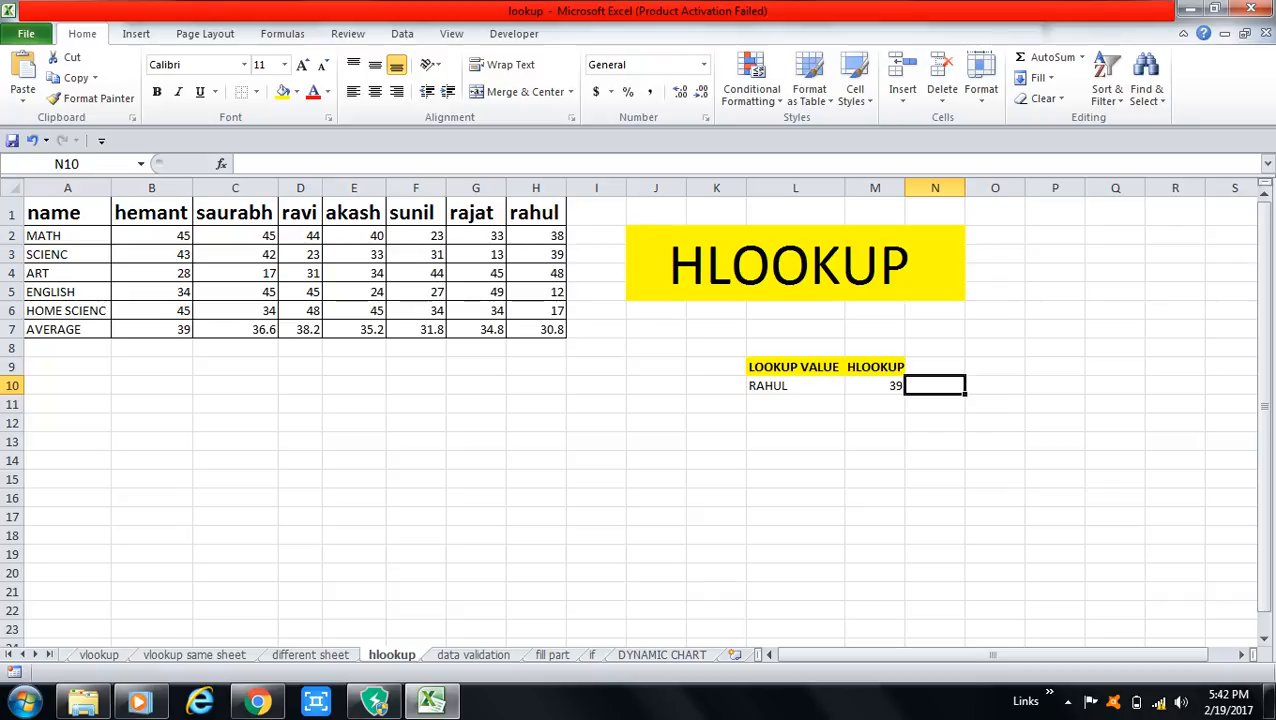
type("=")
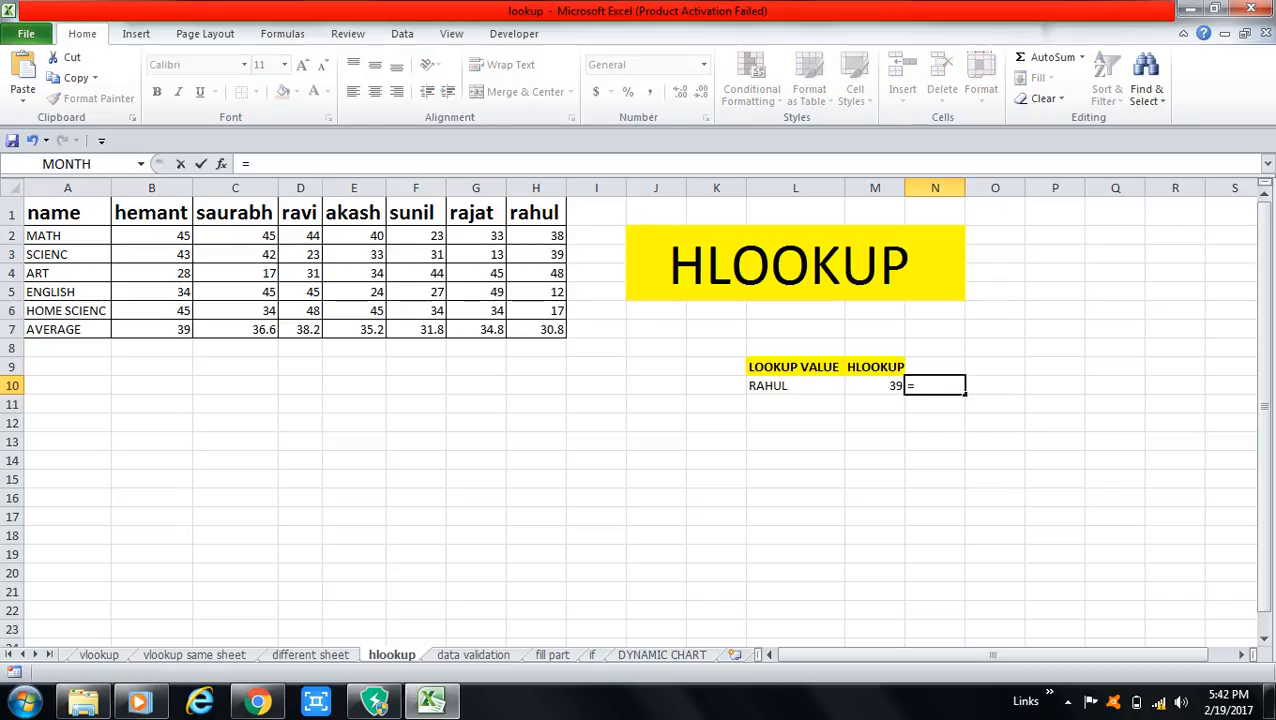
type("HLOO")
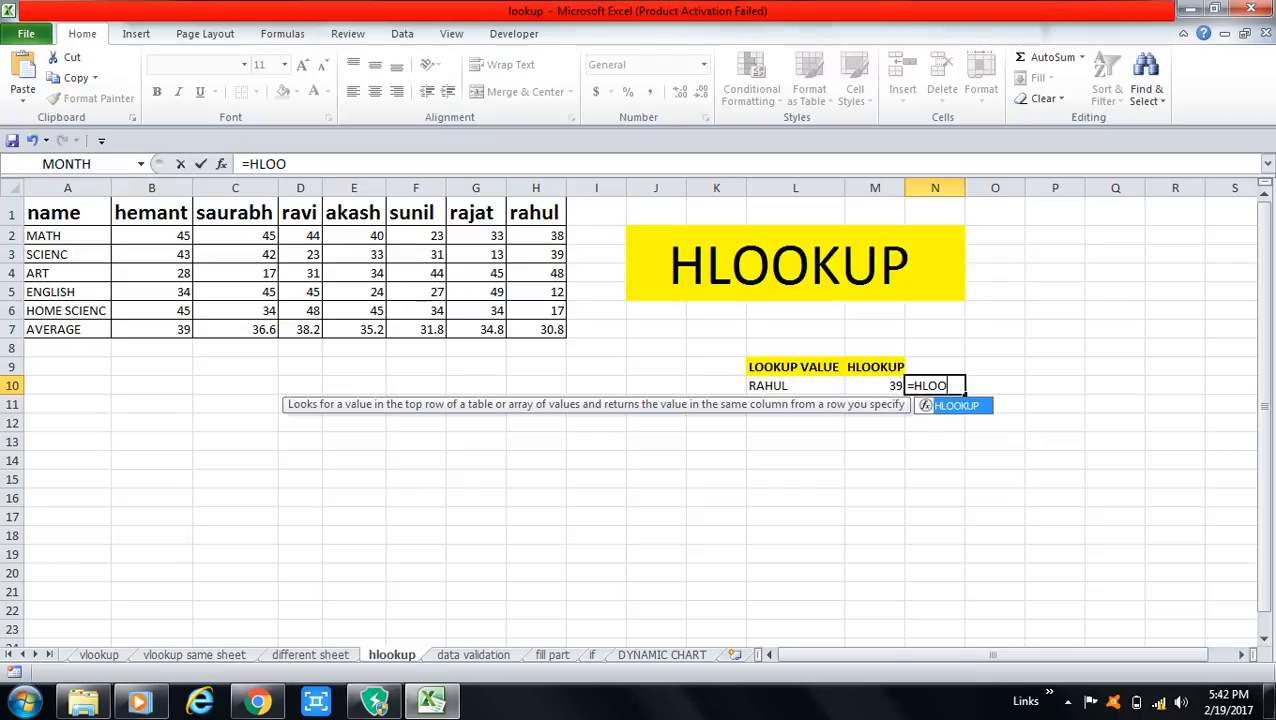
key("Tab")
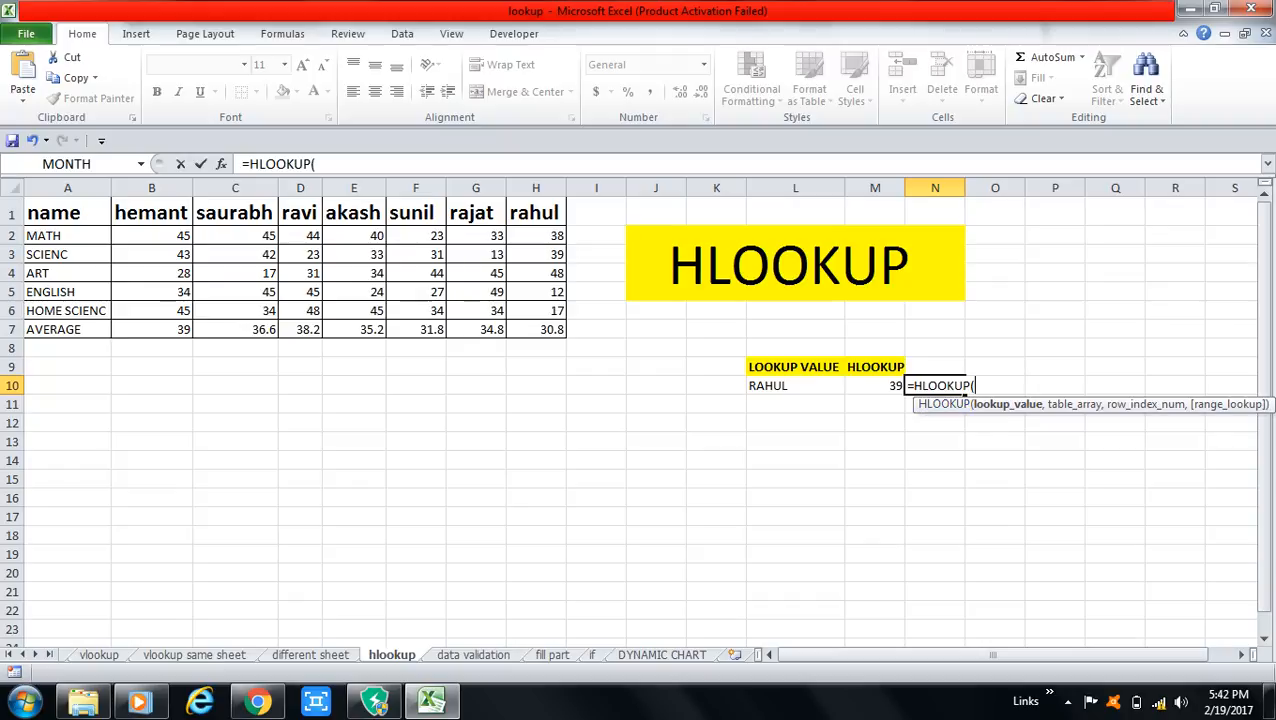
left_click(795, 386)
type(",")
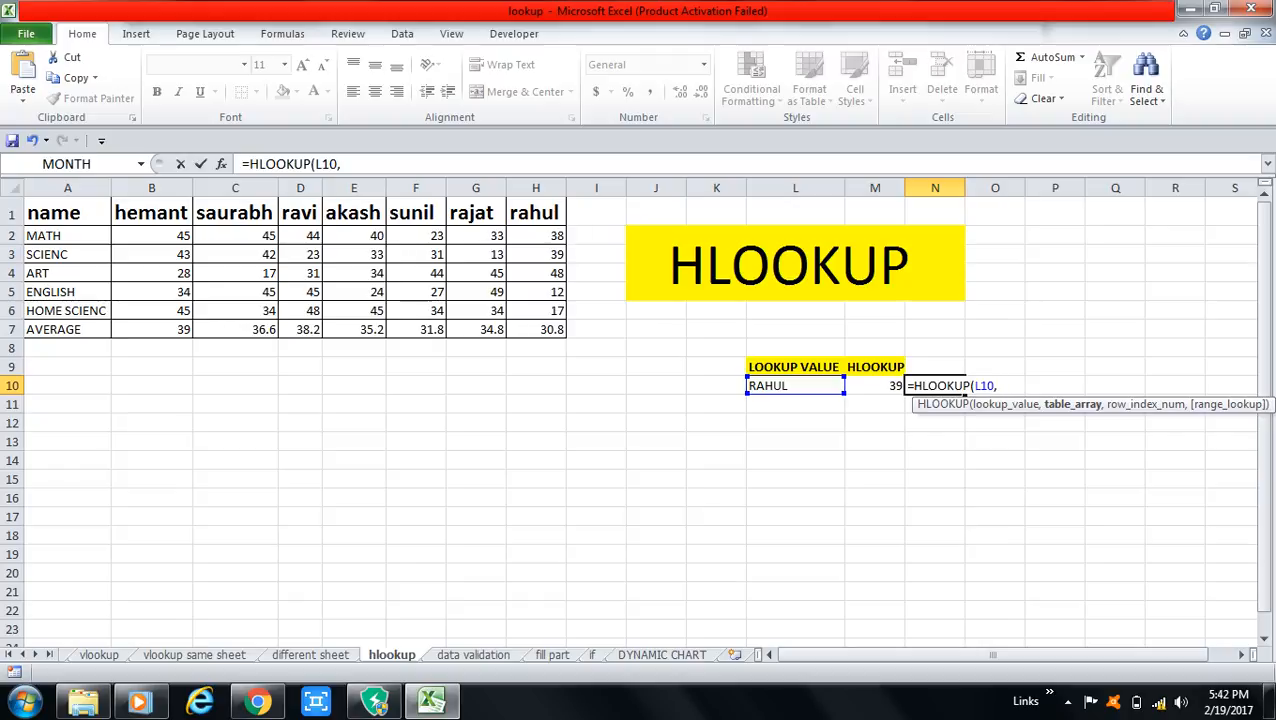
left_click_drag(65, 213, 560, 336)
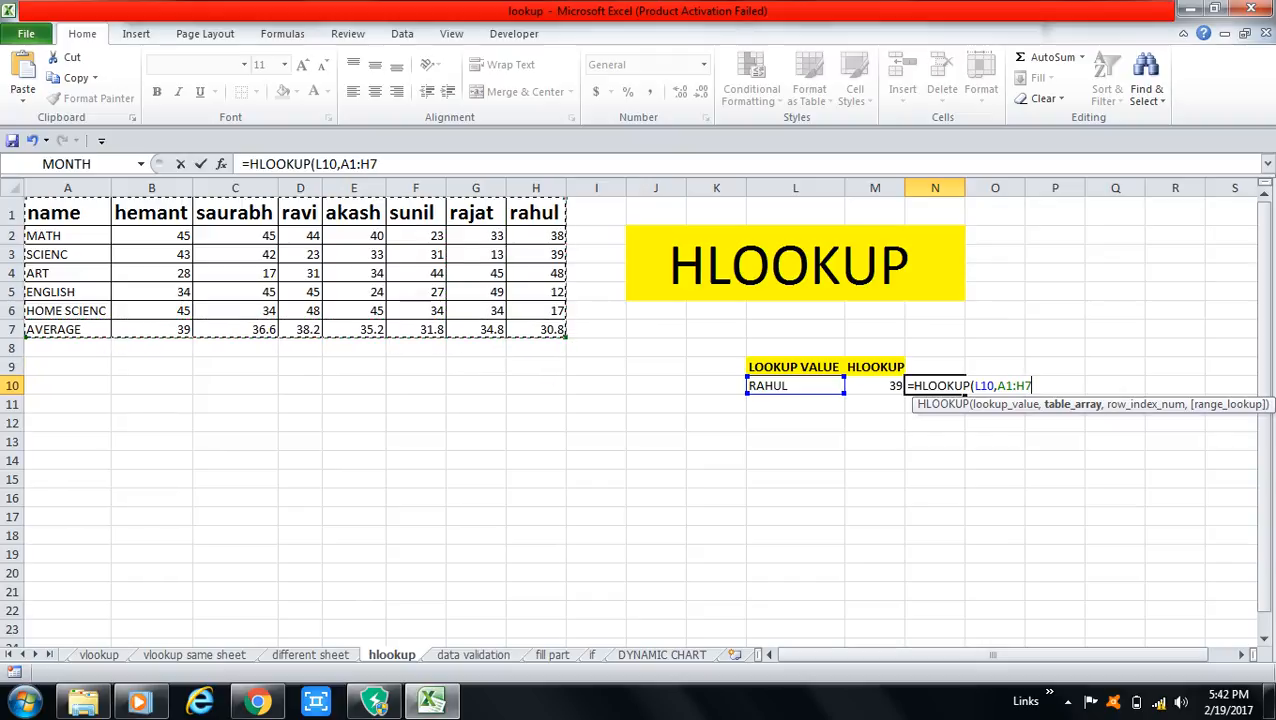
type(",")
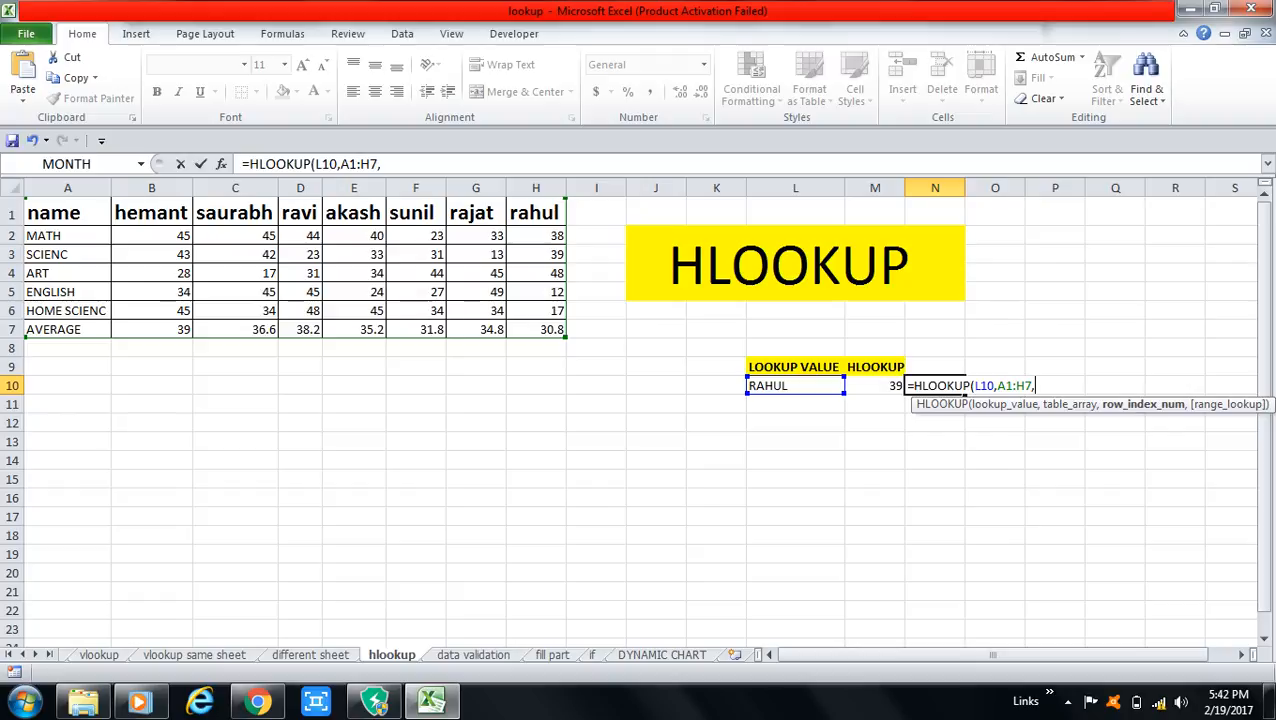
type("2,")
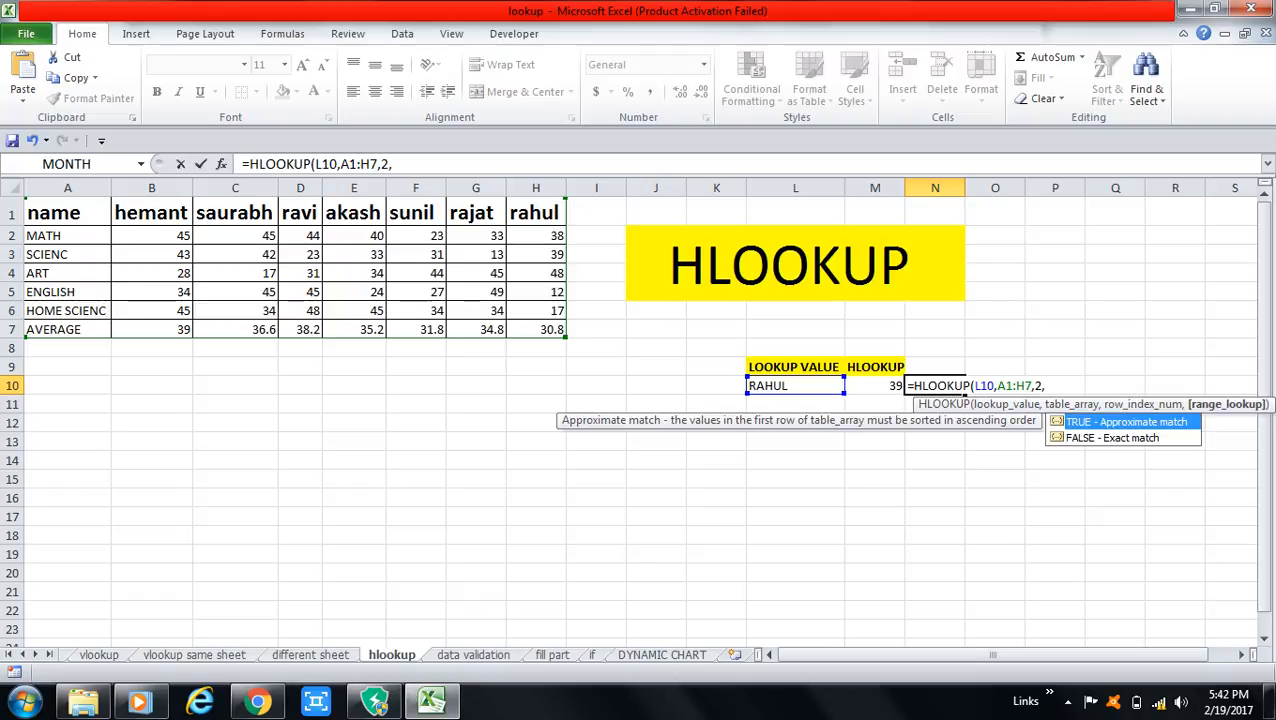
type("0")
key("Return")
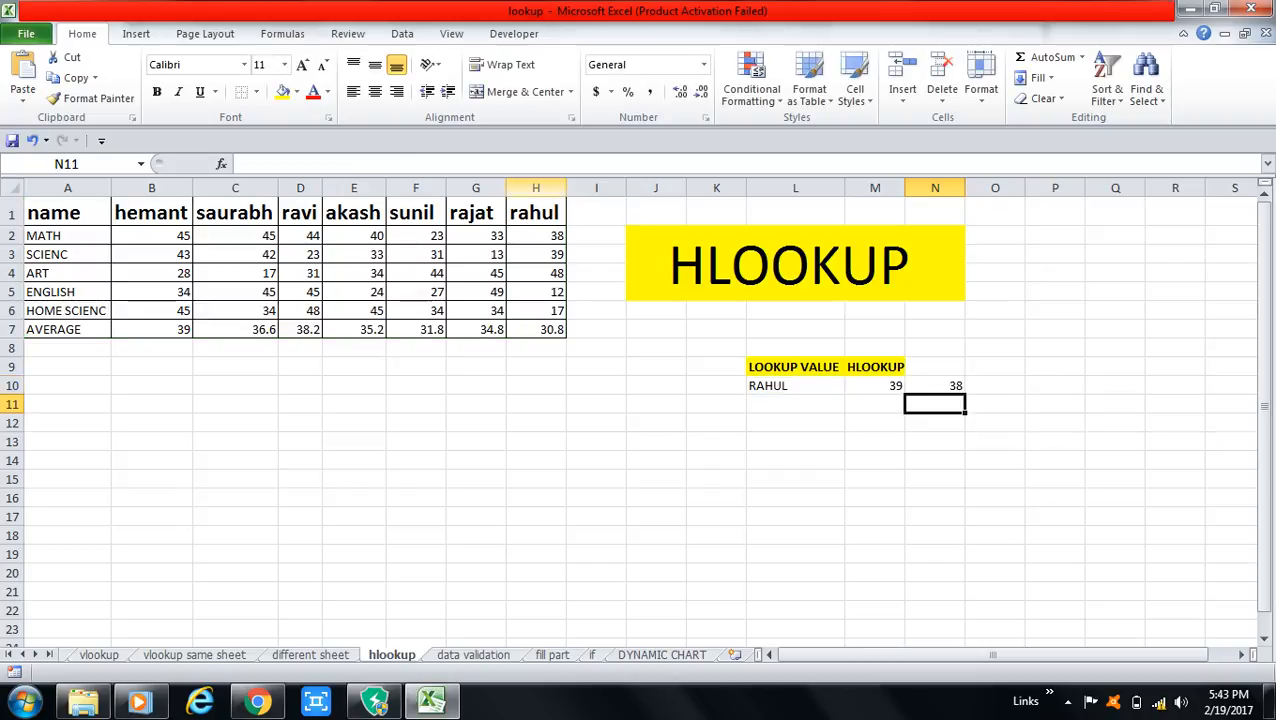
left_click(536, 236)
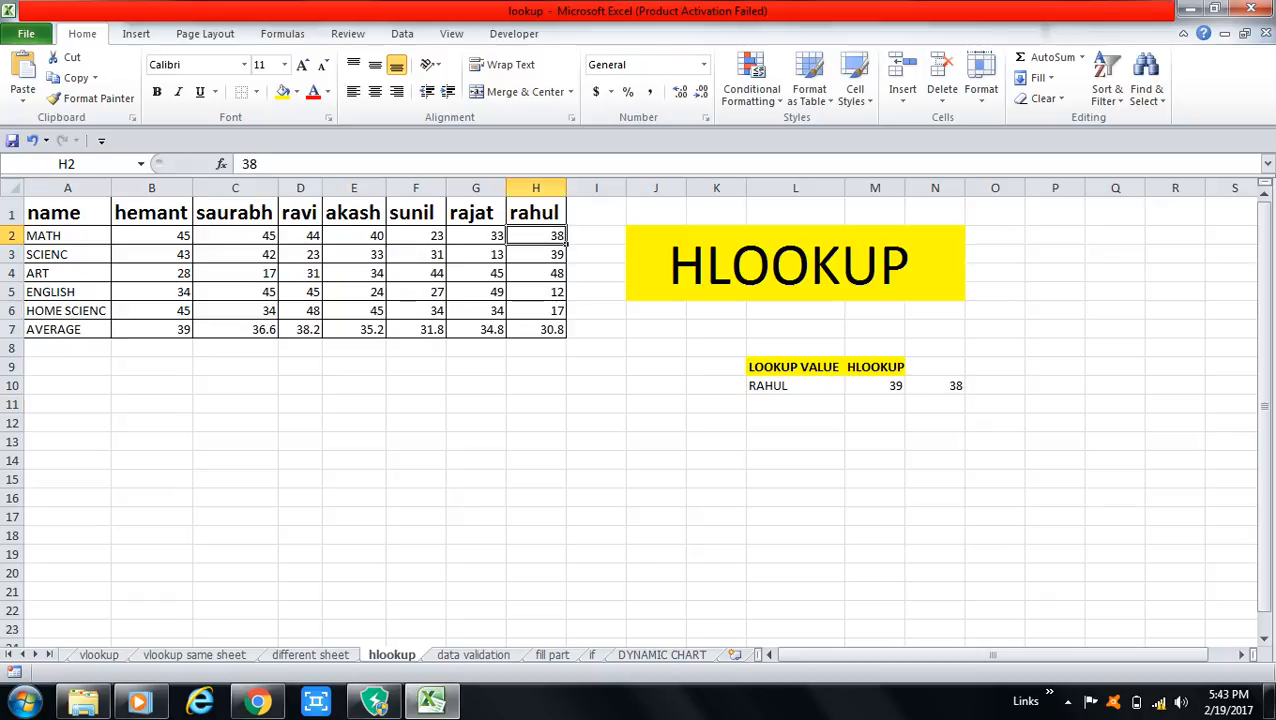
left_click(935, 386)
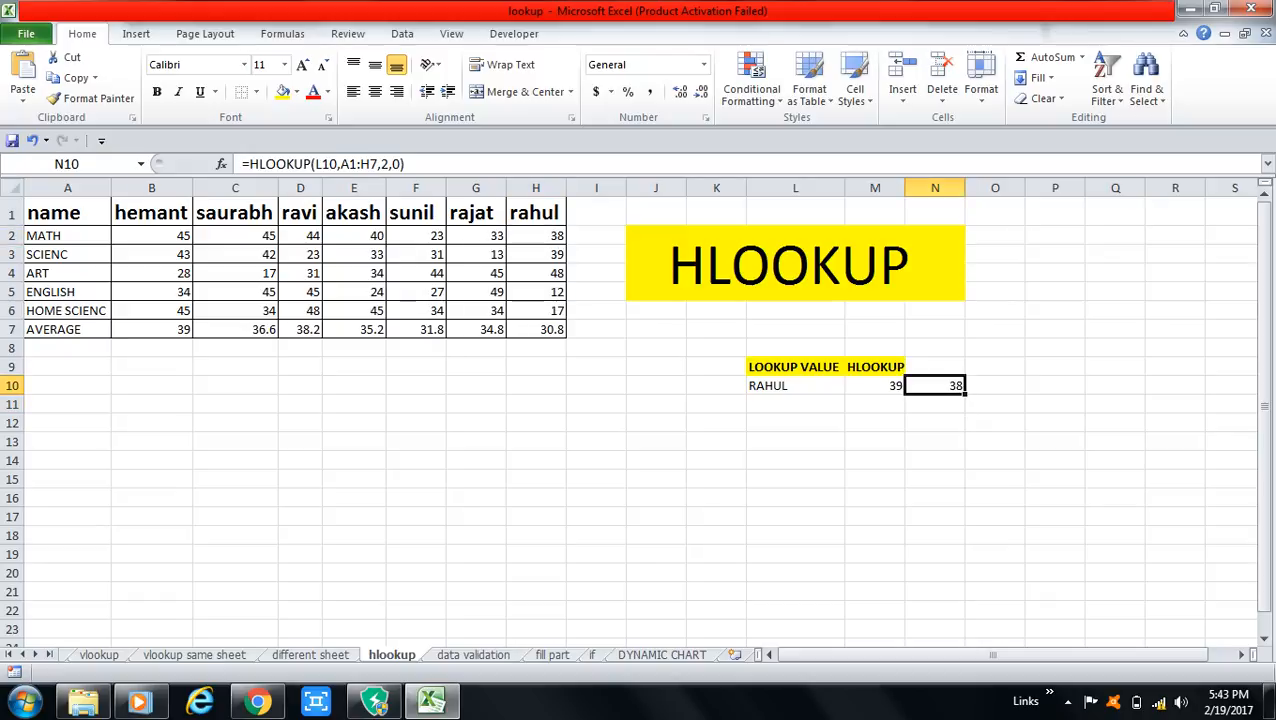
Step: Set the lookup value in L10 back to the student name from B1 and select the HLOOKUP header in M9
left_click(795, 386)
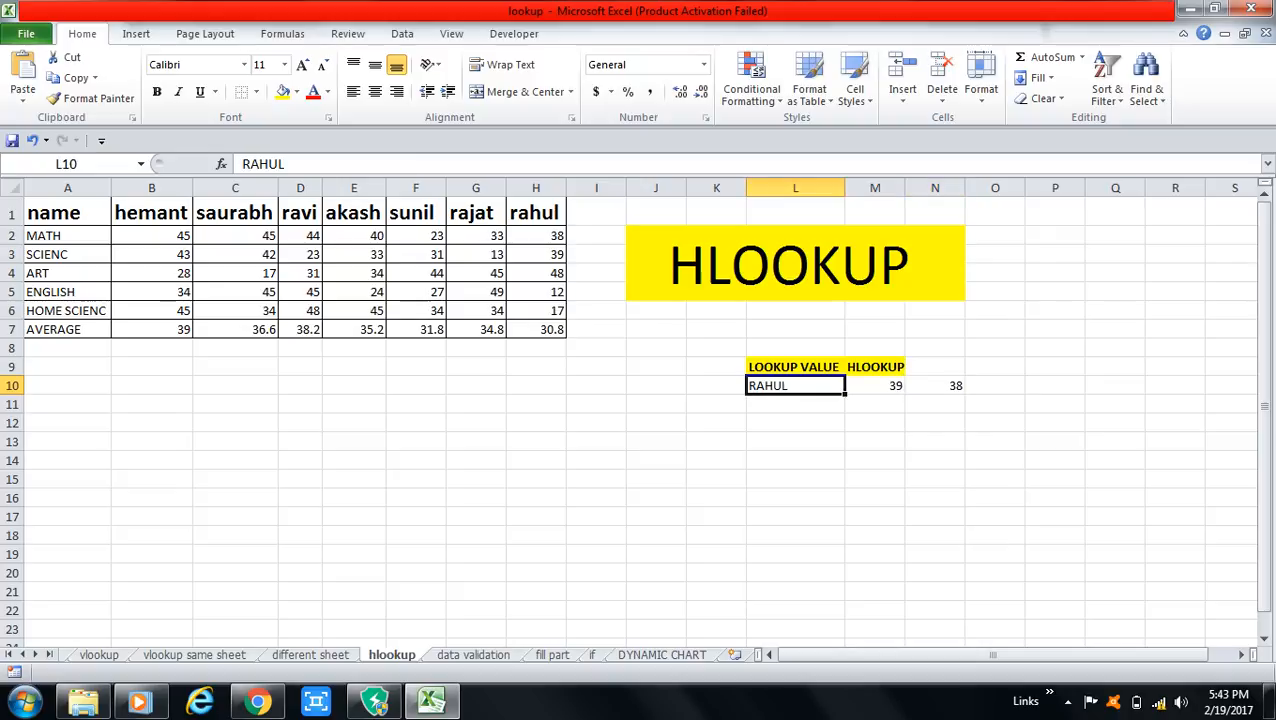
type("HE")
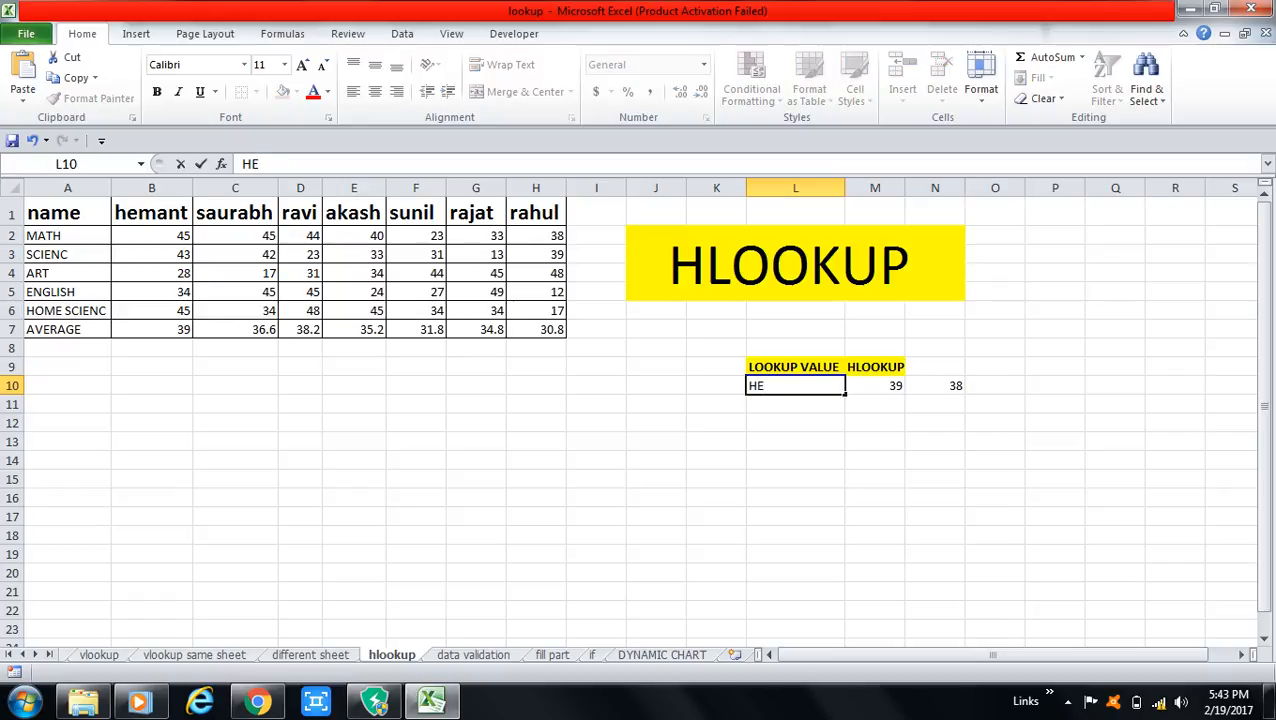
type("MANT")
key("Return")
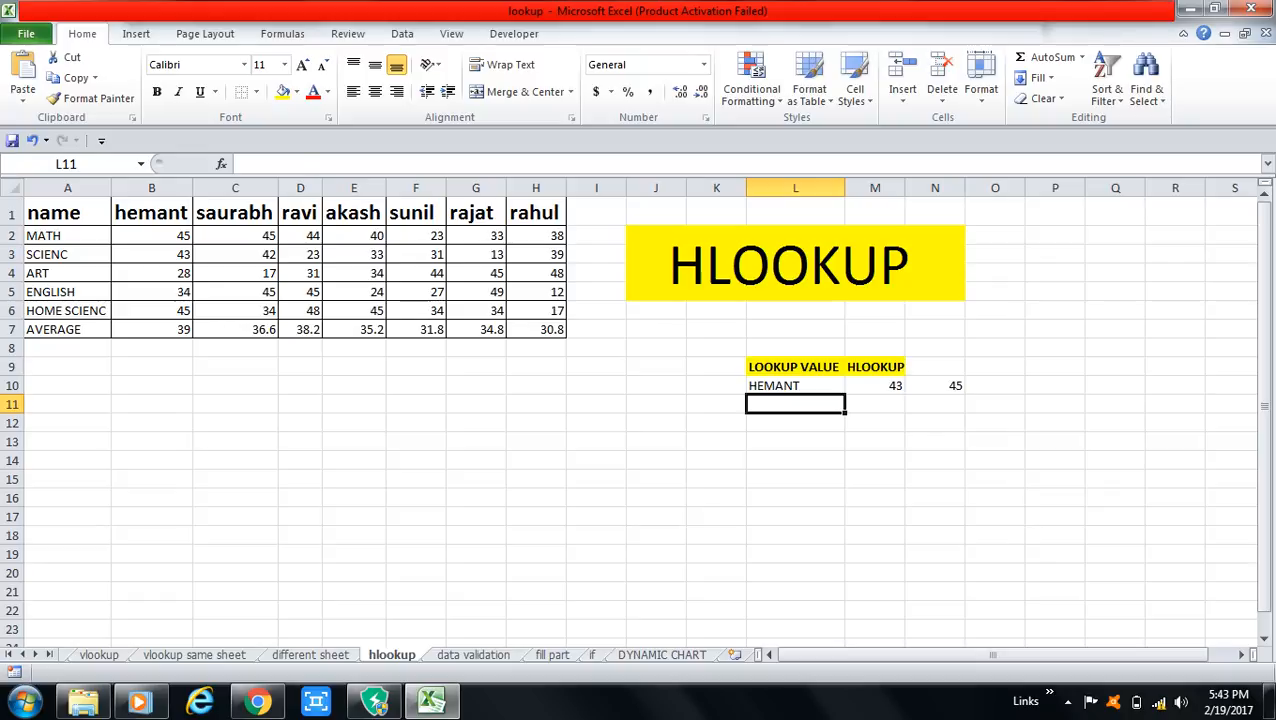
left_click(875, 367)
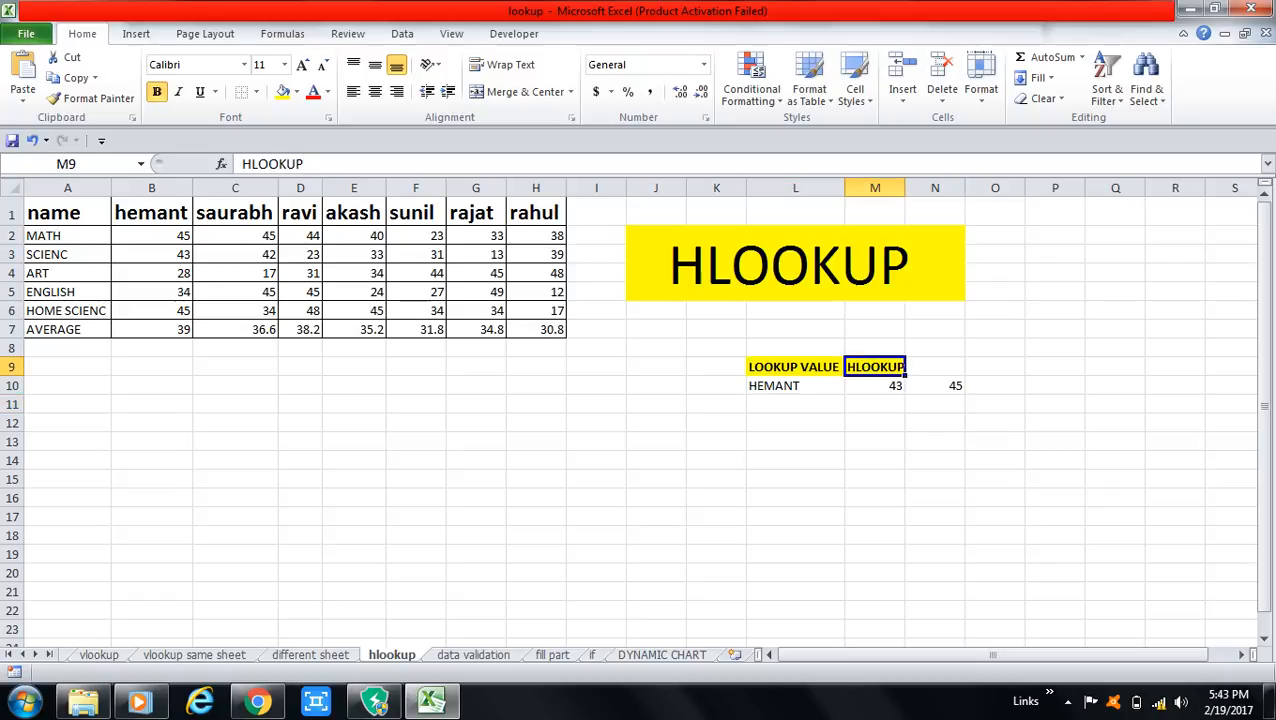
Step: Replace the header in M9 with SCIENC and enter the headers MATH in N9 and ENGLISH in O9
type("S")
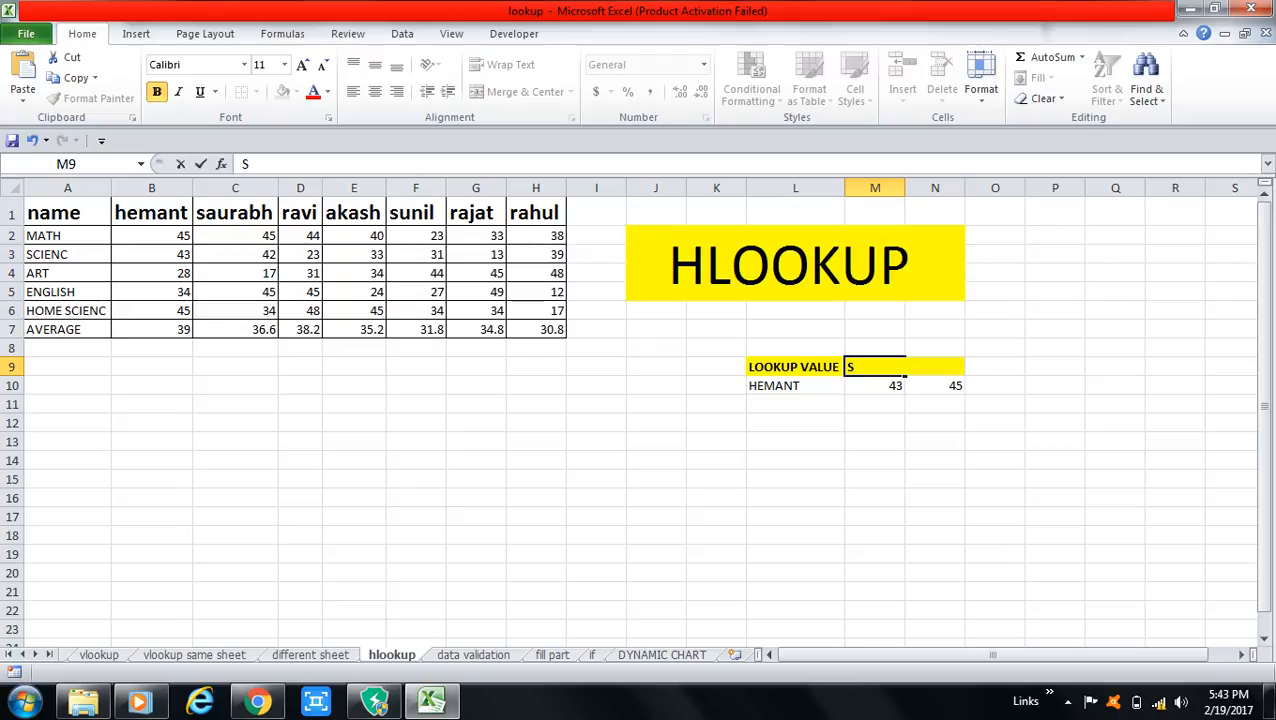
type("CIENC")
key("Return")
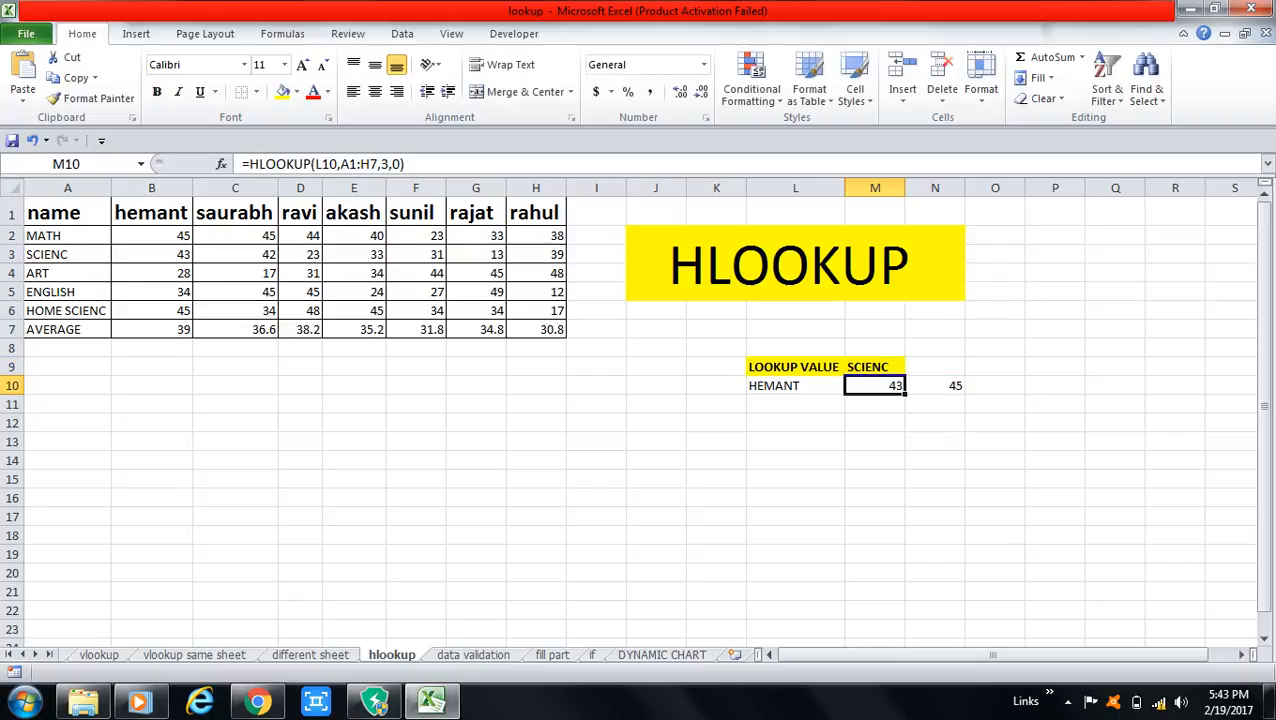
left_click(935, 367)
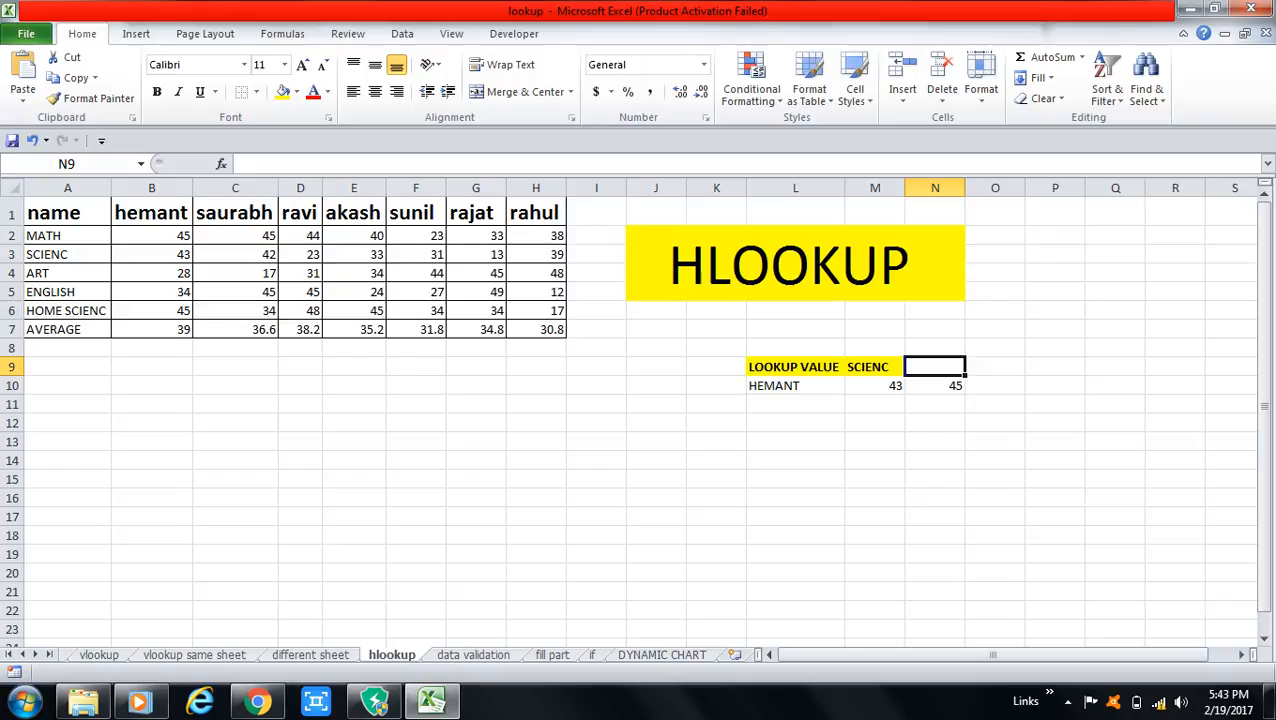
type("MATH")
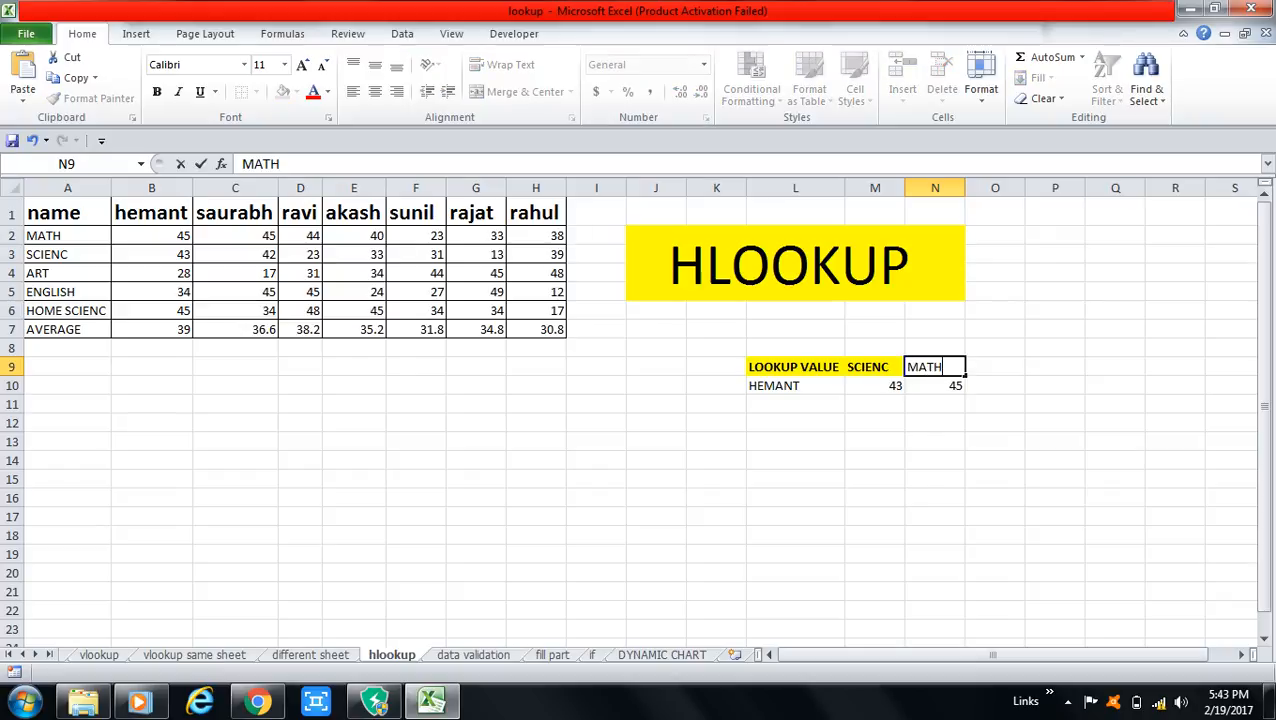
key("Right")
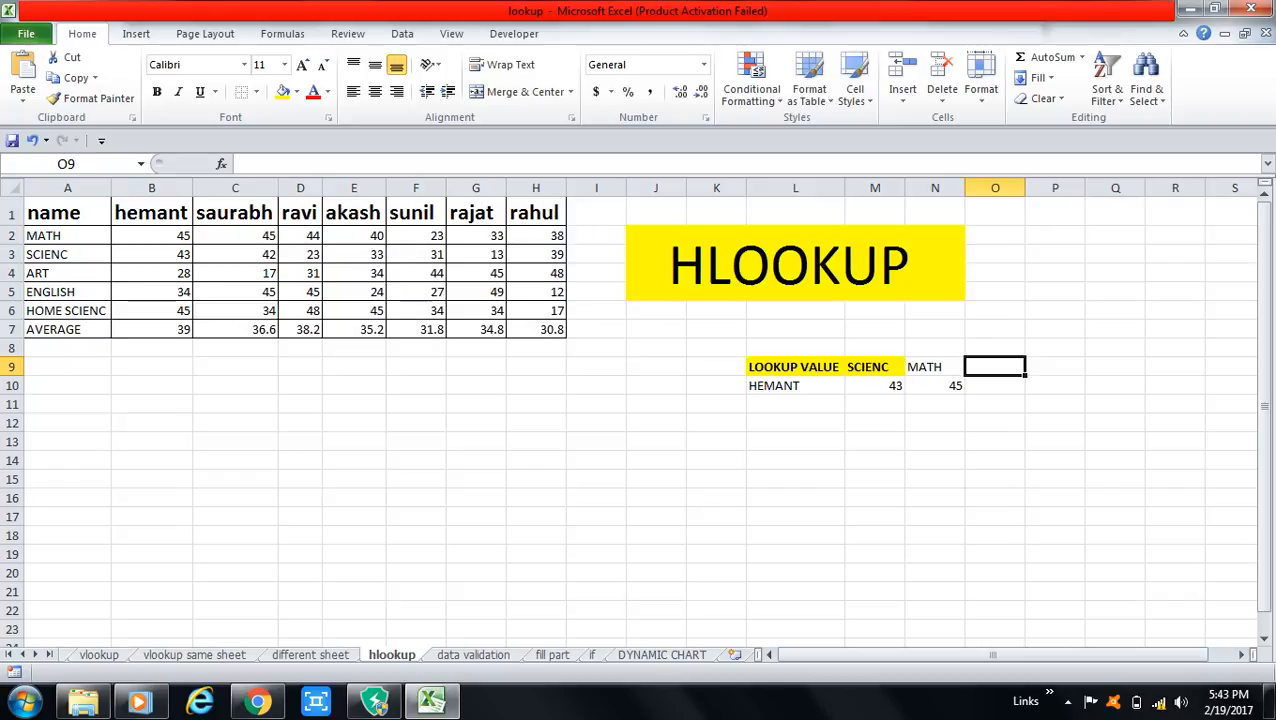
type("E")
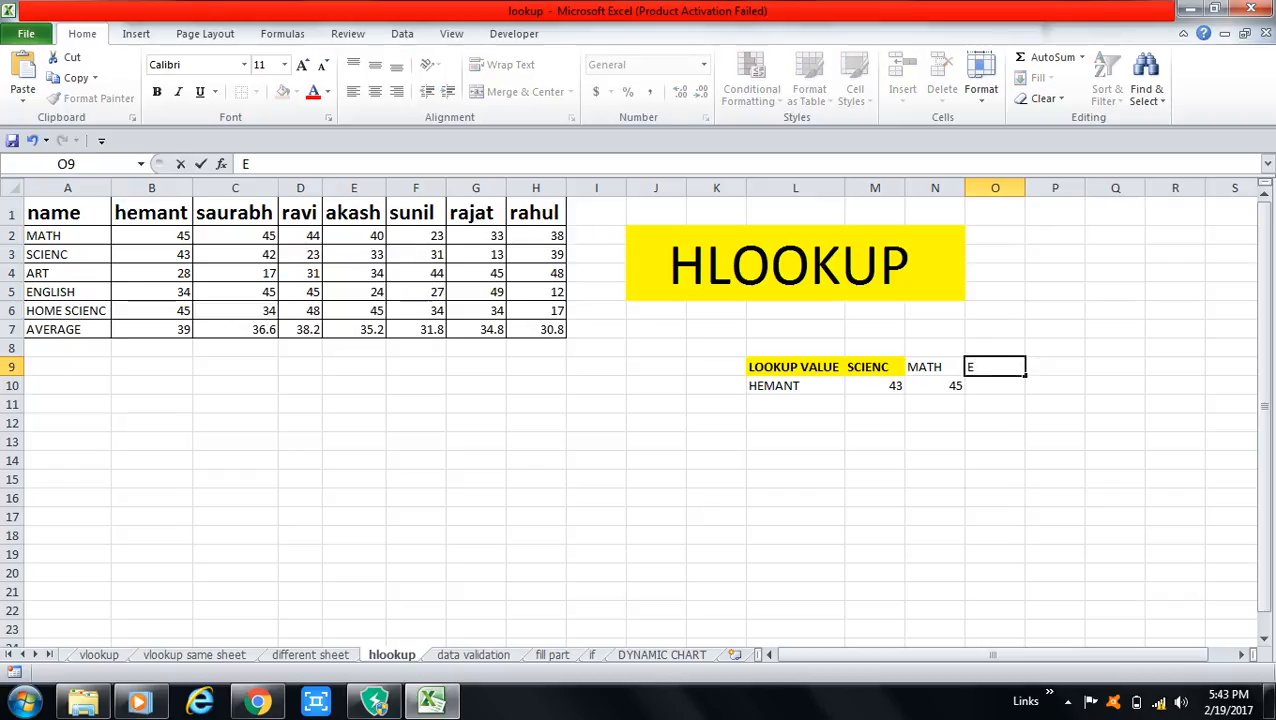
type("NGLISH")
key("Tab")
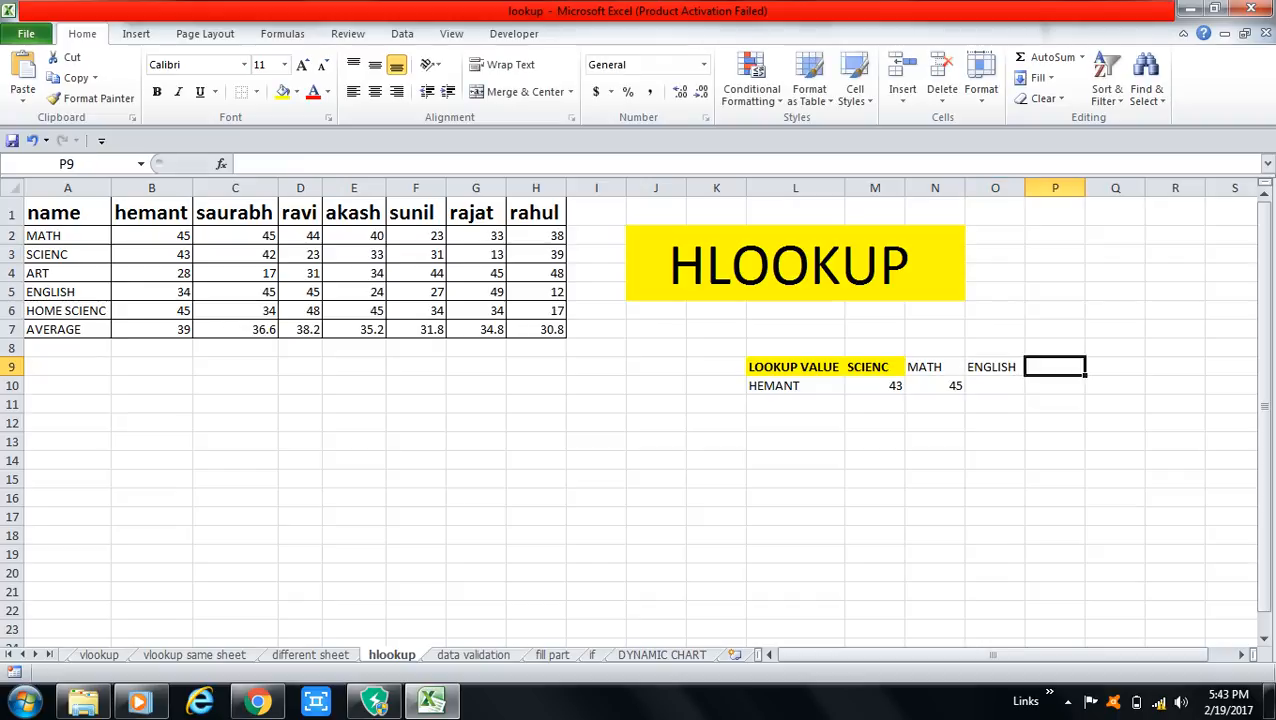
Step: Enter the formula =HLOOKUP(L10,A1:H7,5,0) in cell O10 to retrieve the ENGLISH mark
key("Left")
key("Down")
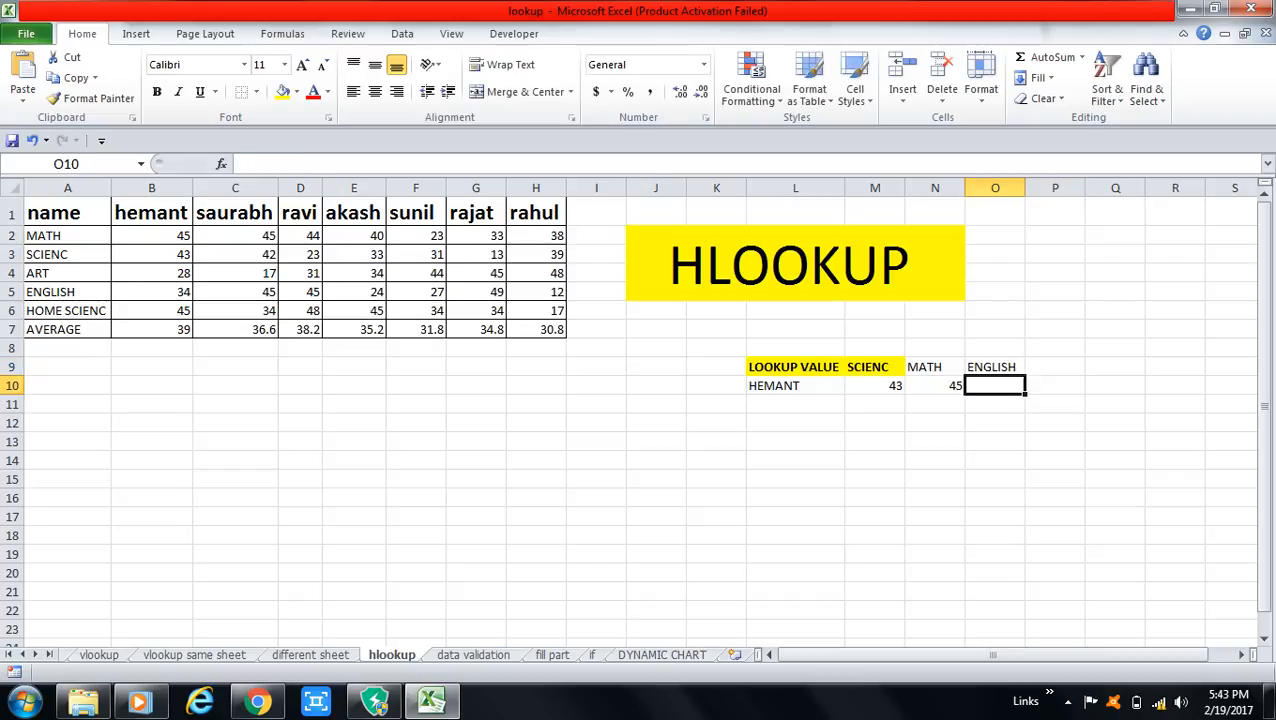
type("=")
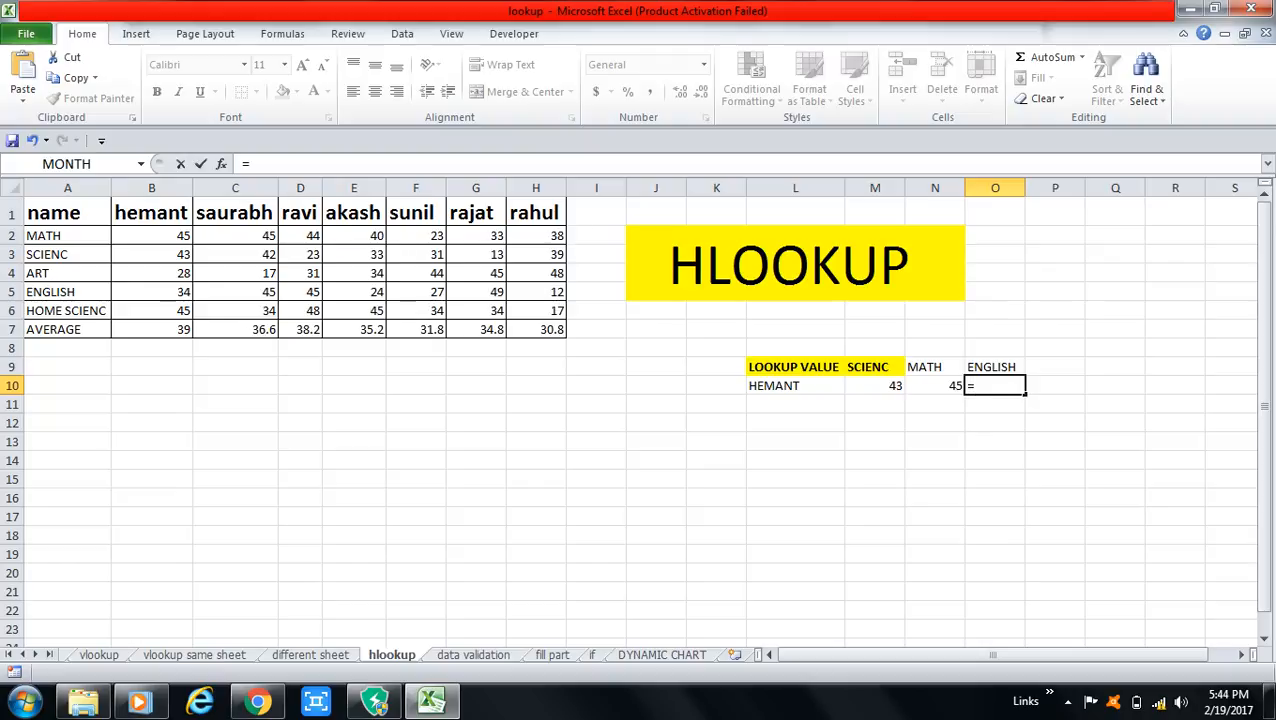
type("HL")
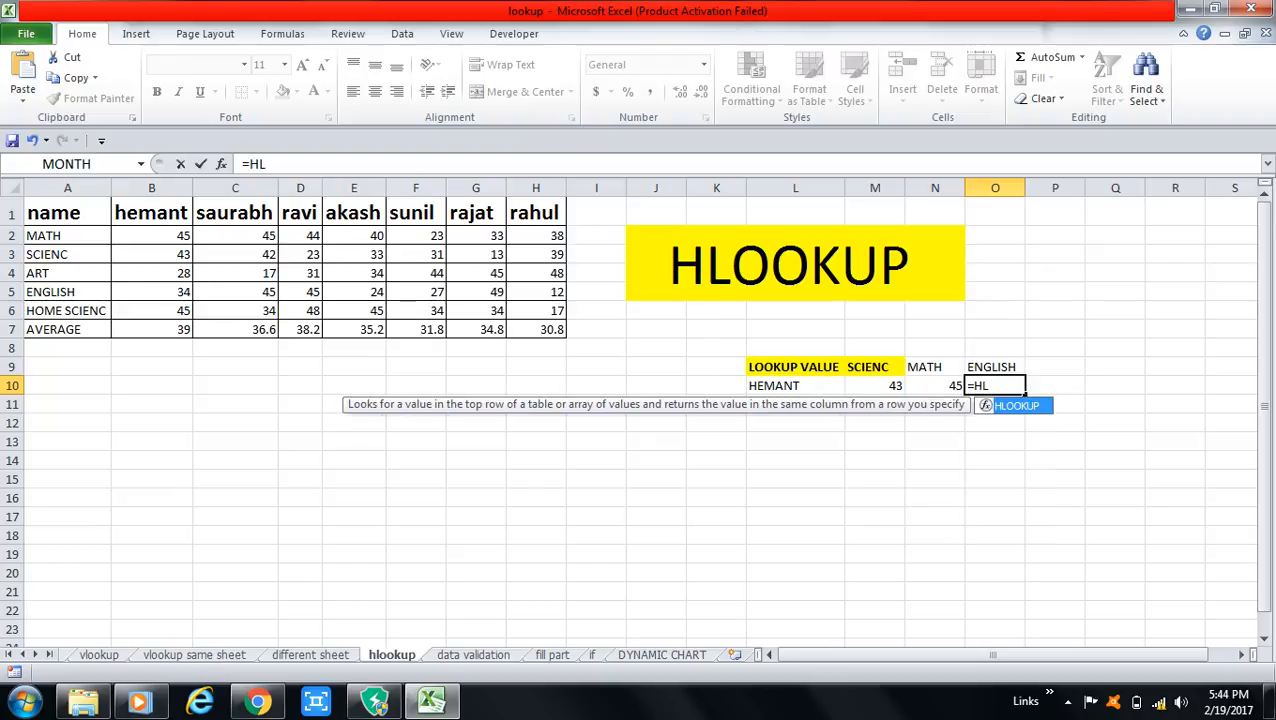
key("Tab")
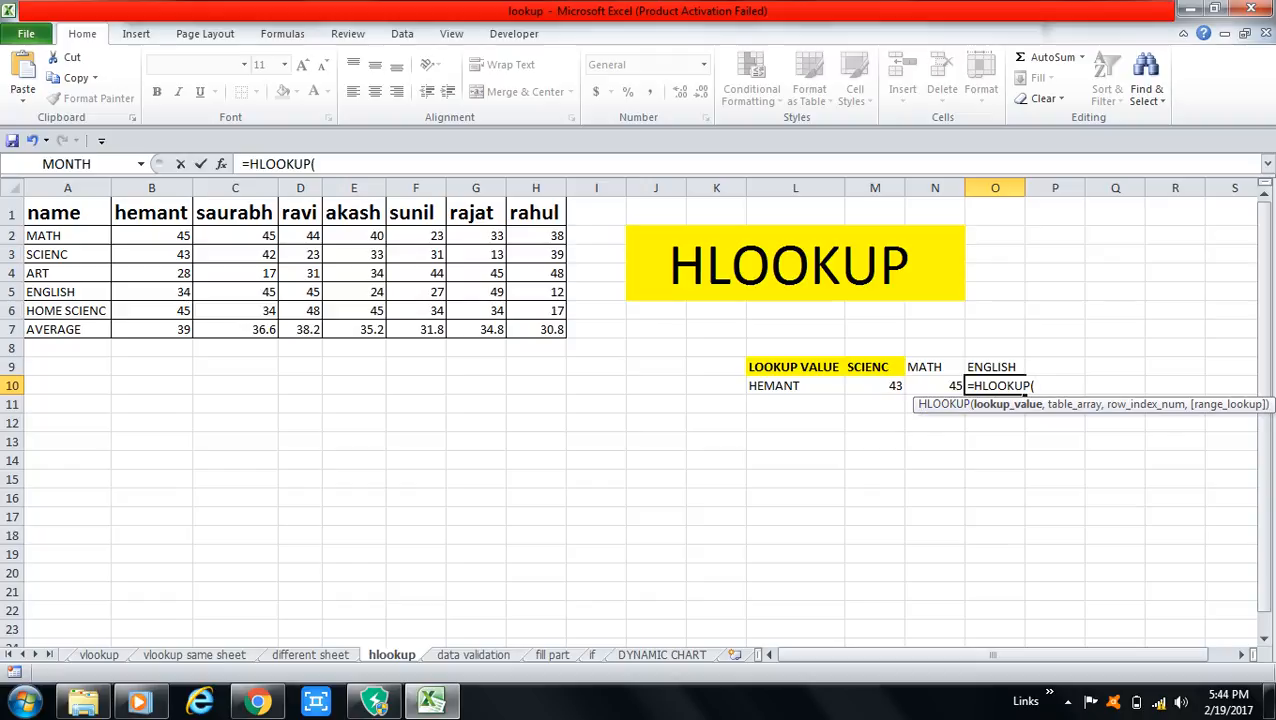
left_click(795, 386)
type(",")
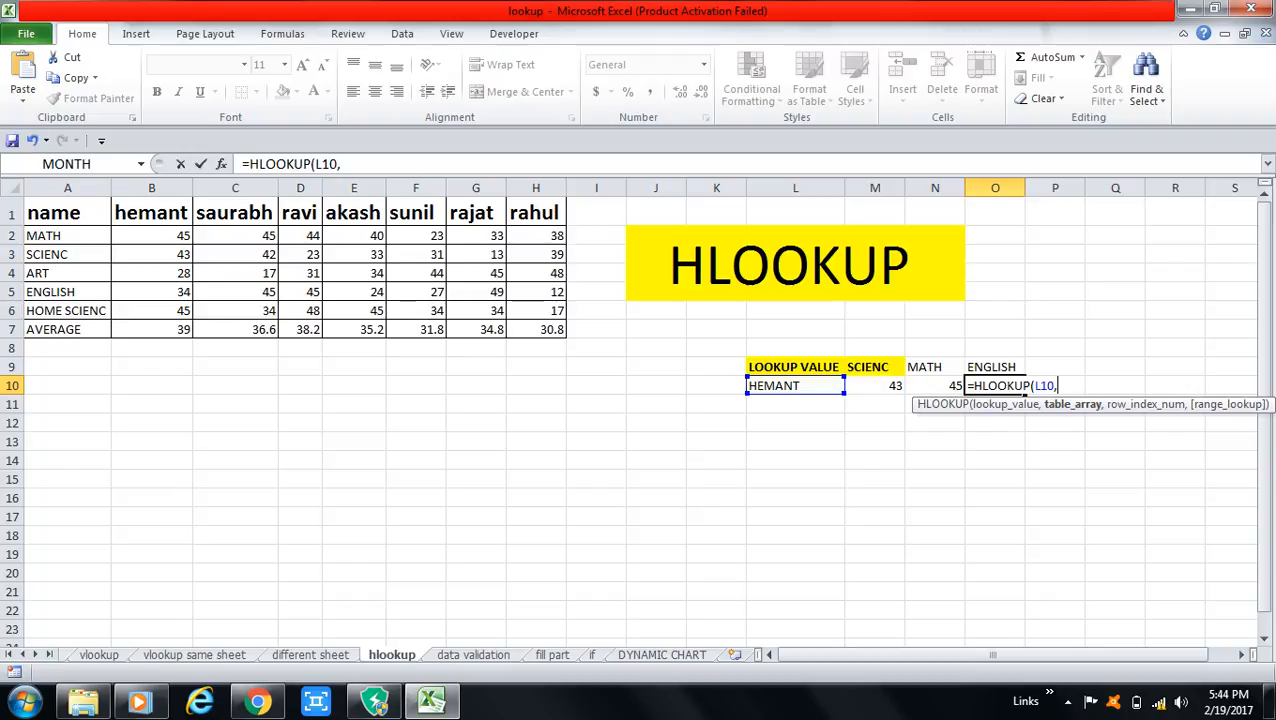
left_click_drag(100, 212, 565, 337)
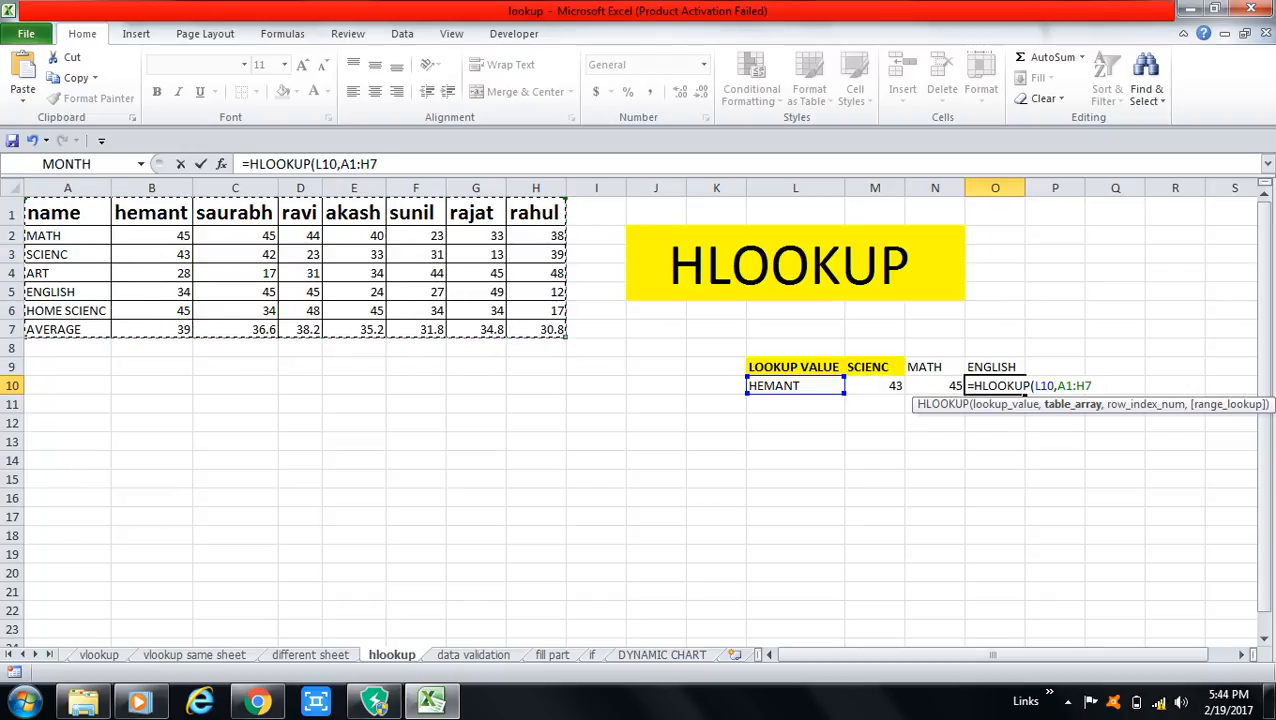
type(",")
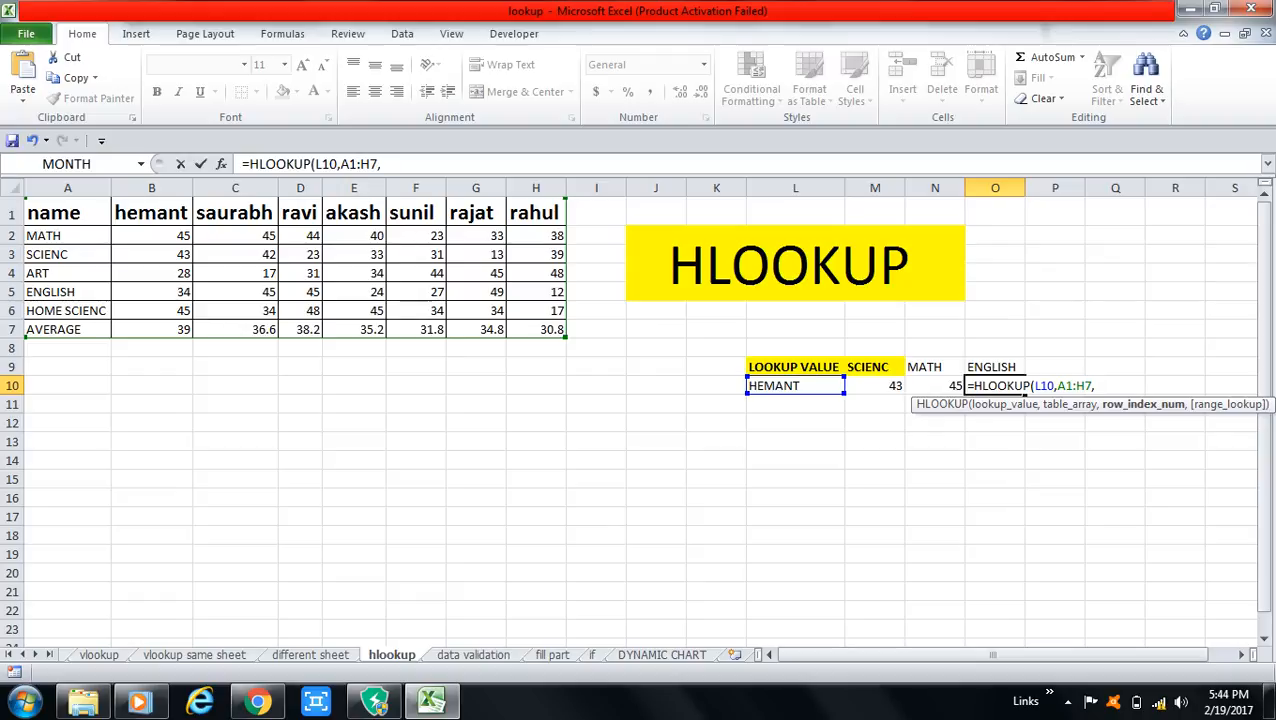
type("5,")
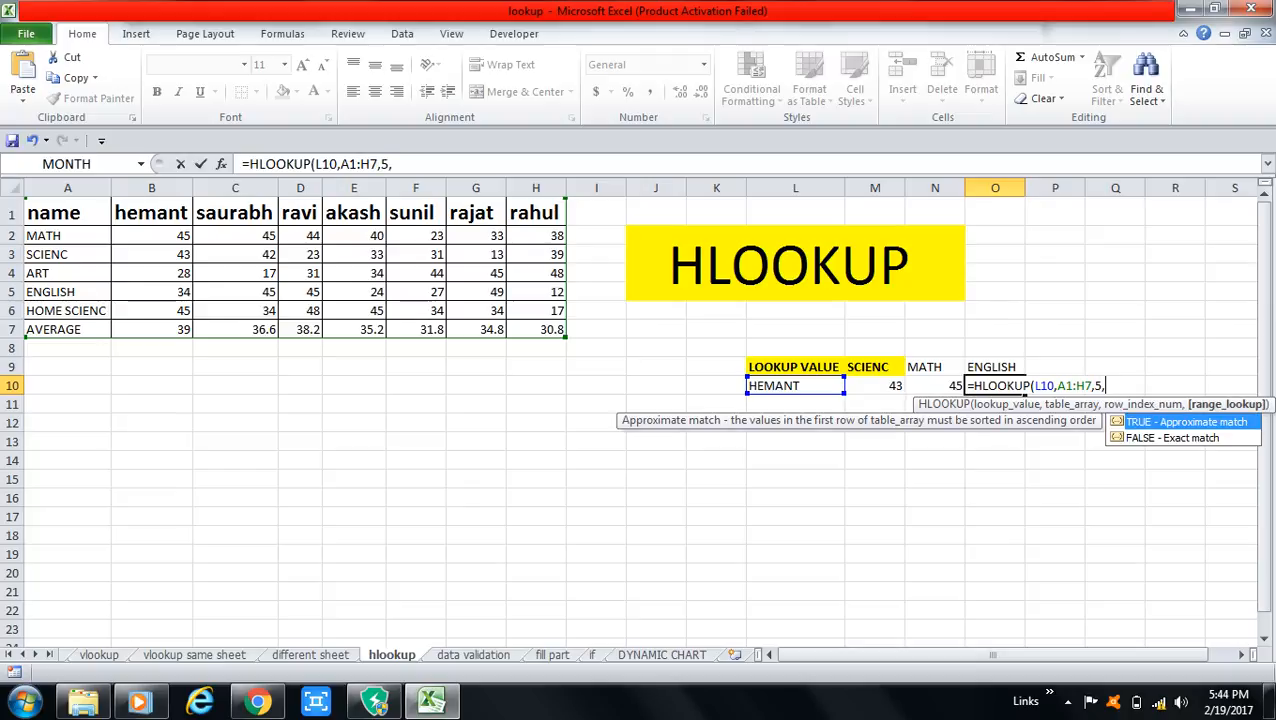
type("0")
key("Return")
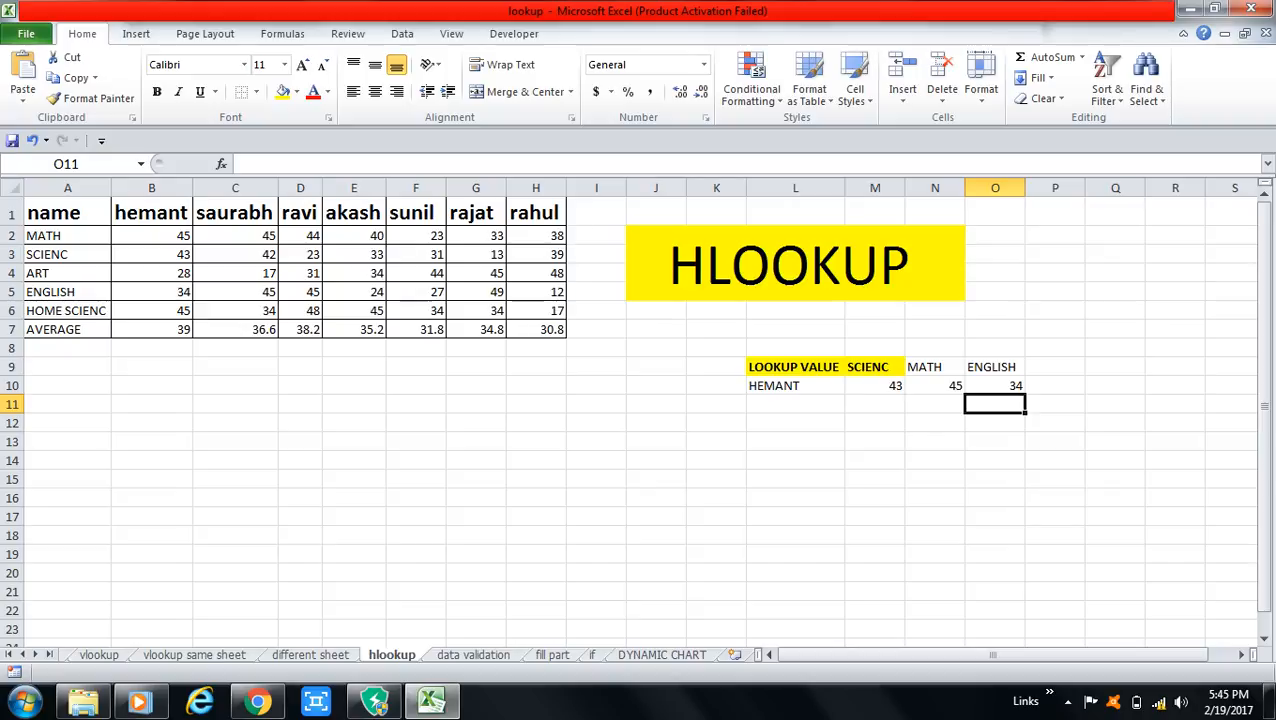
Step: Change the lookup value in L10 to the student name from C1 and check the SCIENC and ENGLISH results against C3 and C5
left_click(795, 386)
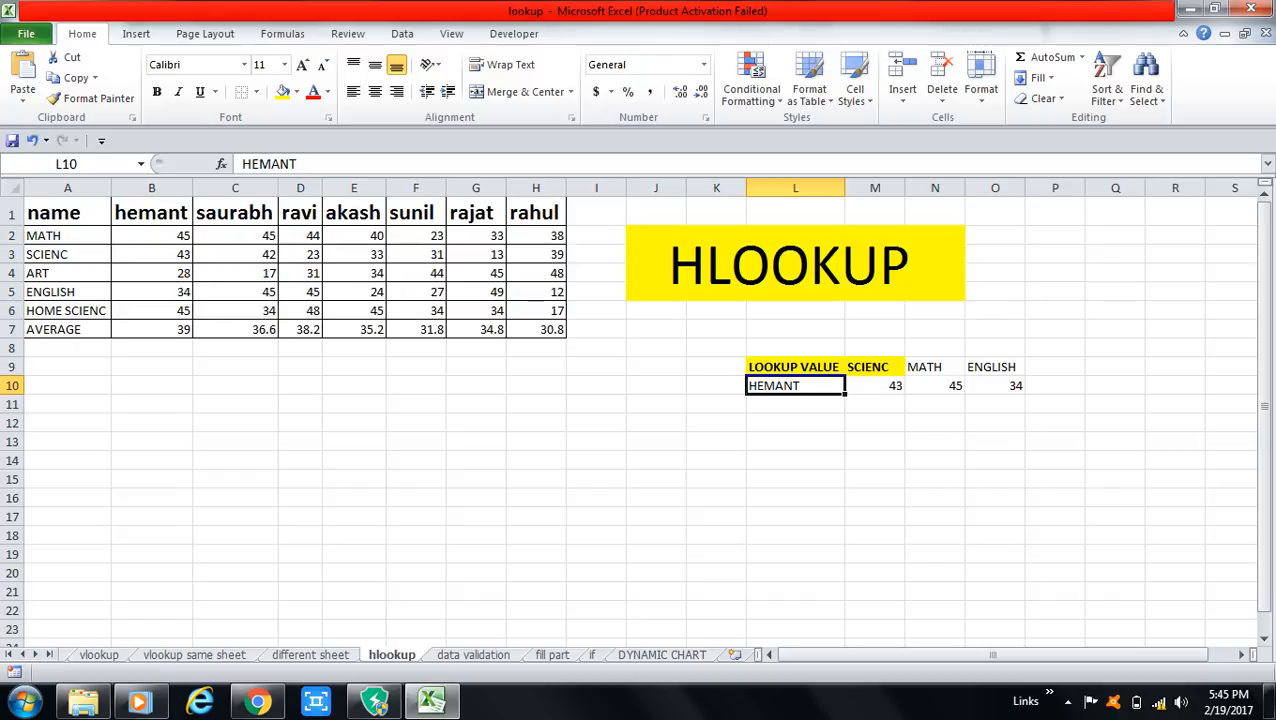
type("SAURABH")
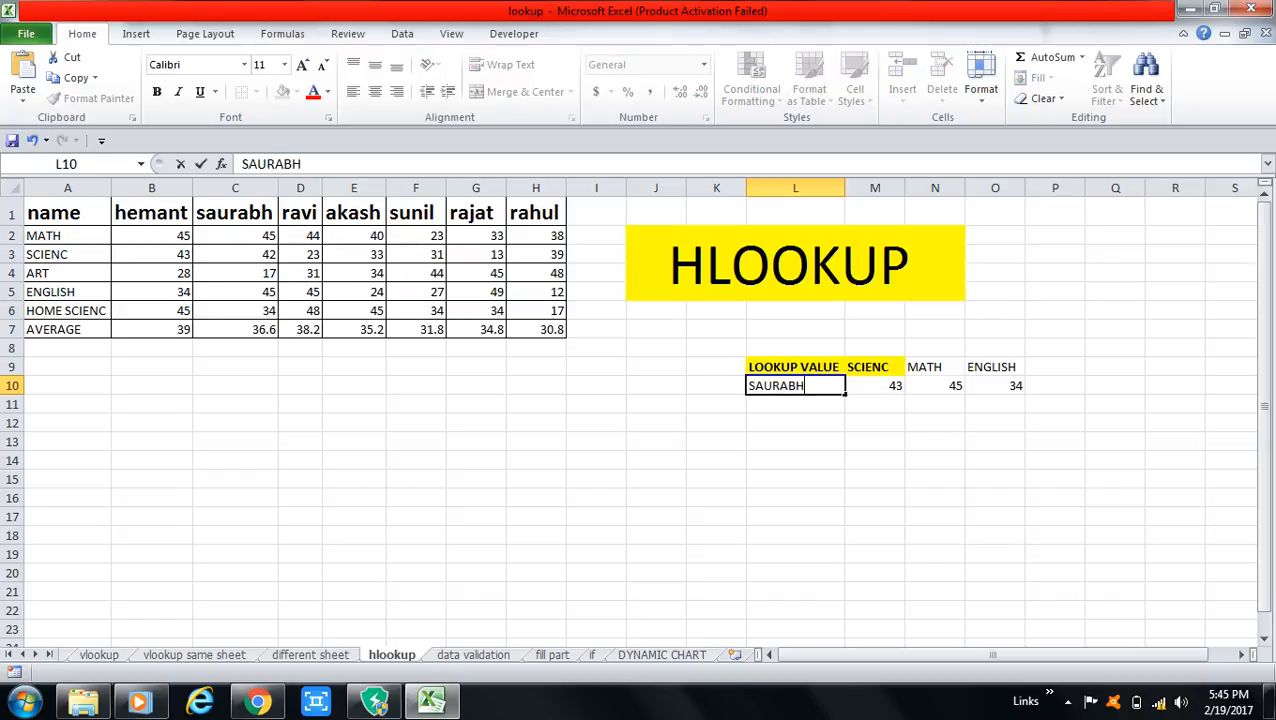
key("Return")
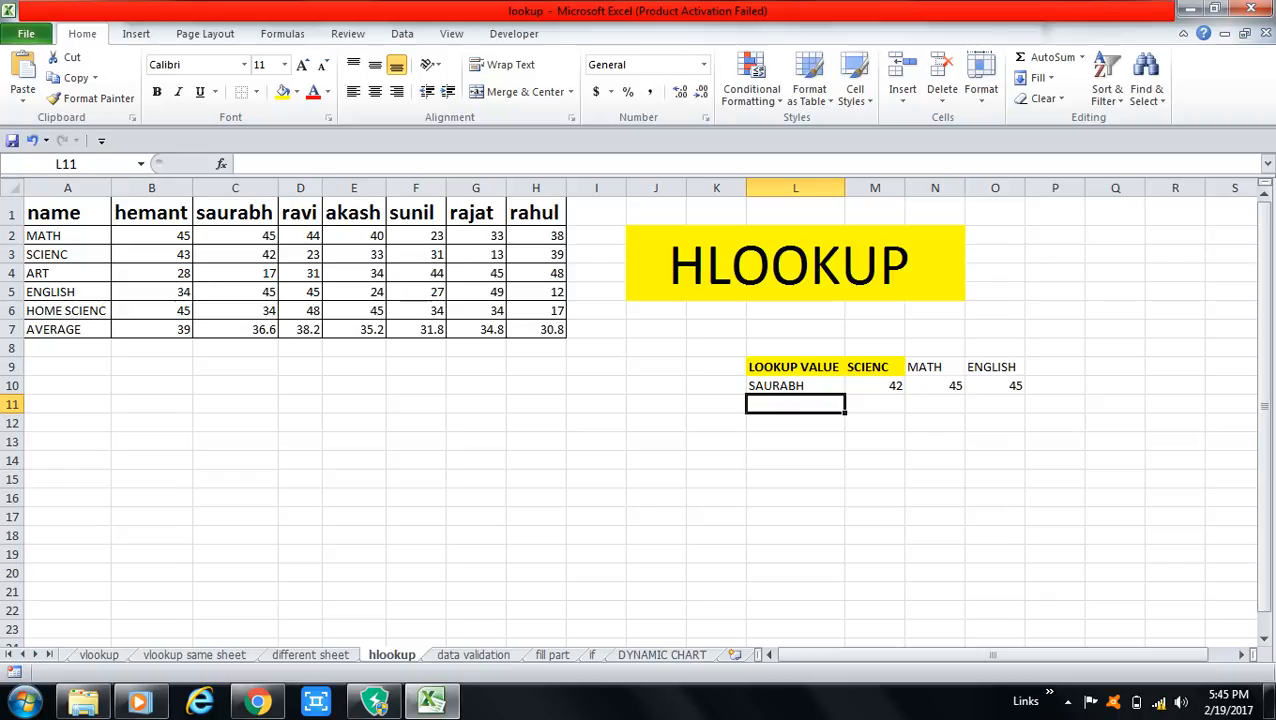
left_click(935, 386)
left_click(875, 386)
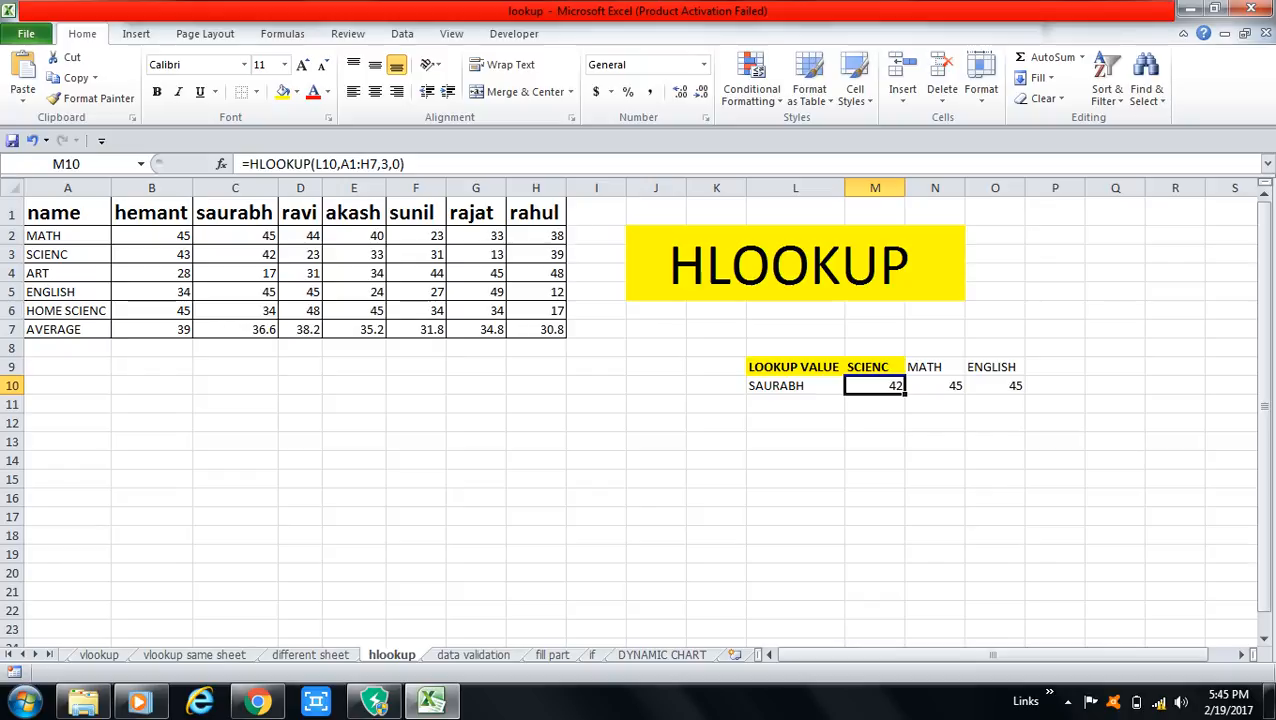
left_click(276, 257)
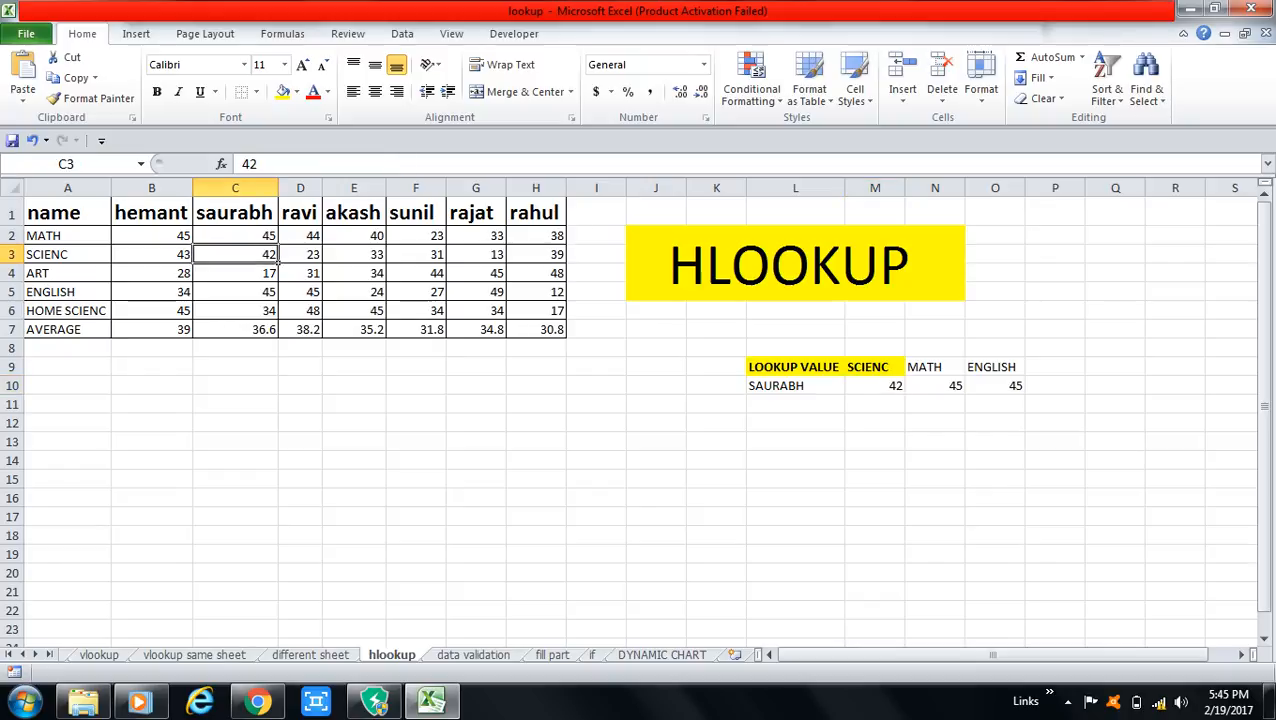
left_click(995, 386)
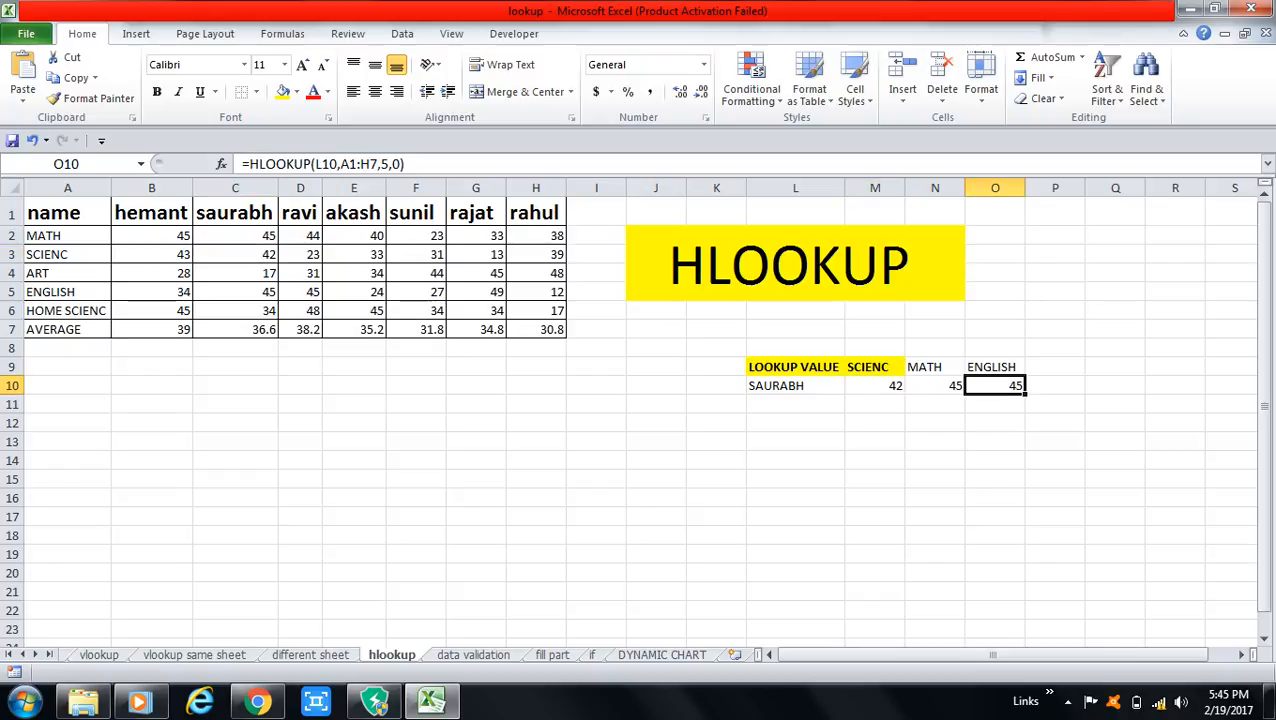
left_click(276, 295)
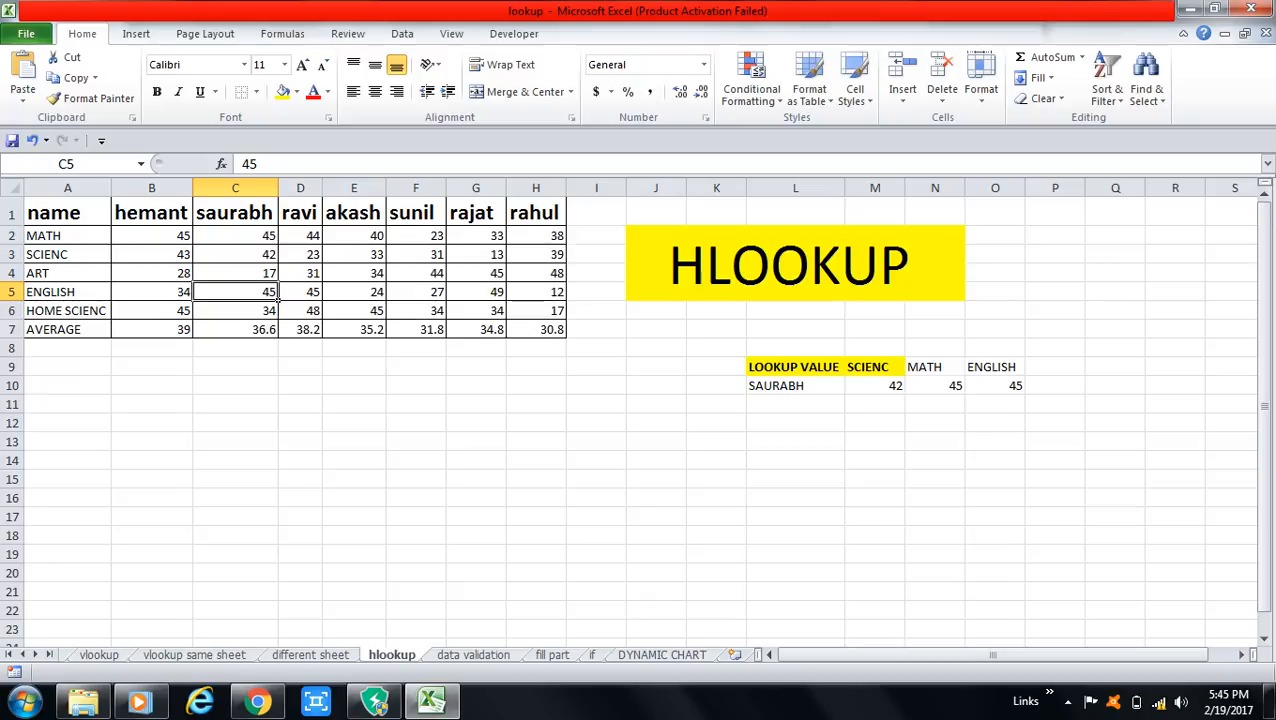
left_click(1049, 701)
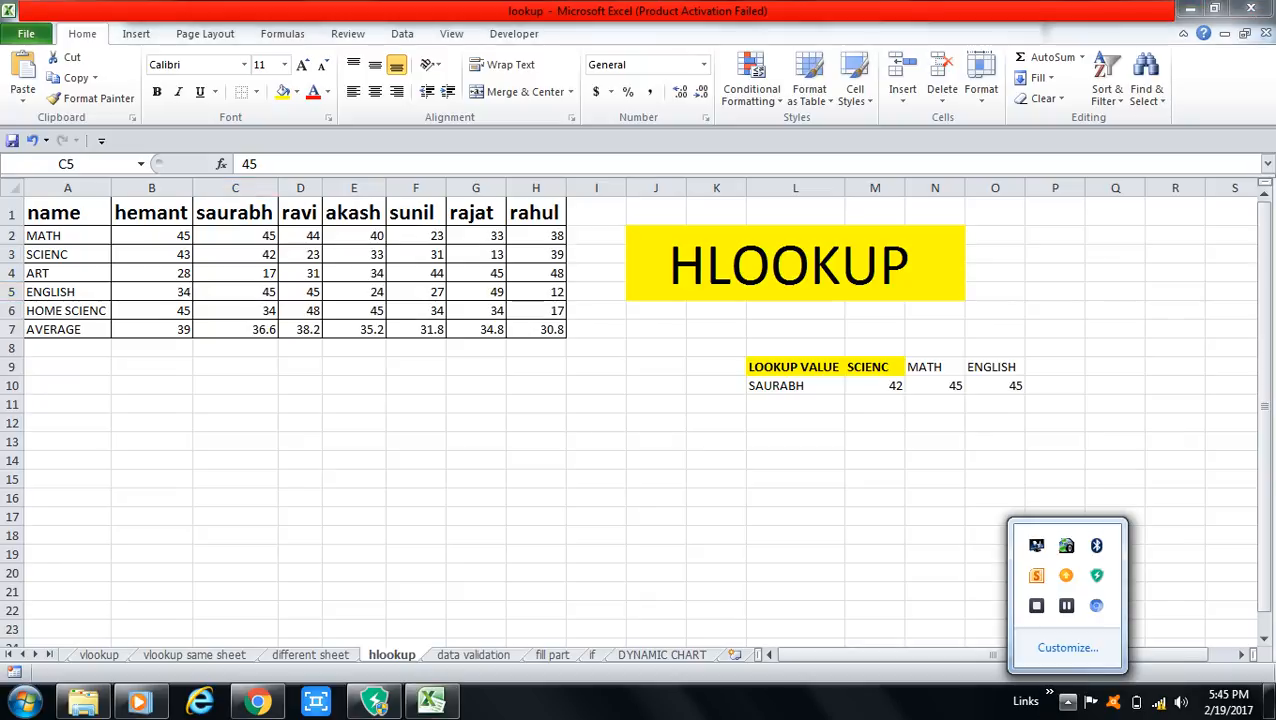